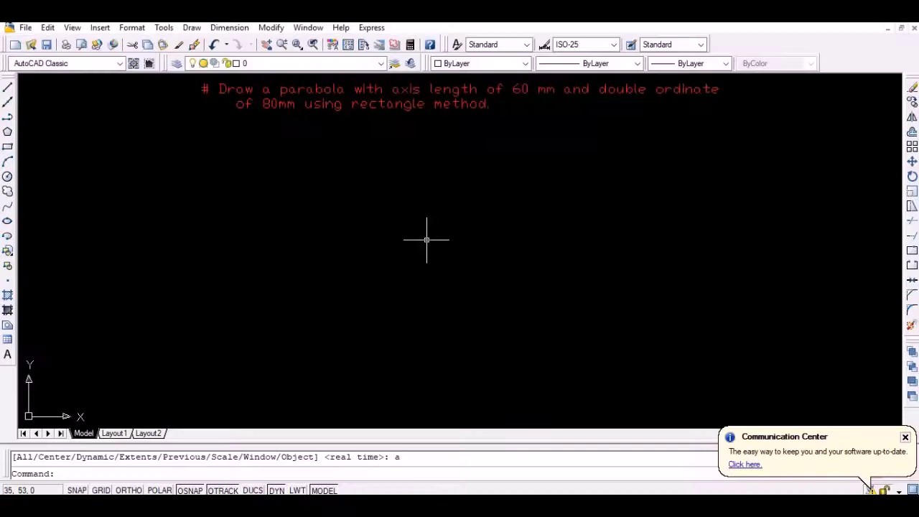
# Step: Make red the current layer
pyautogui.click(427, 240)
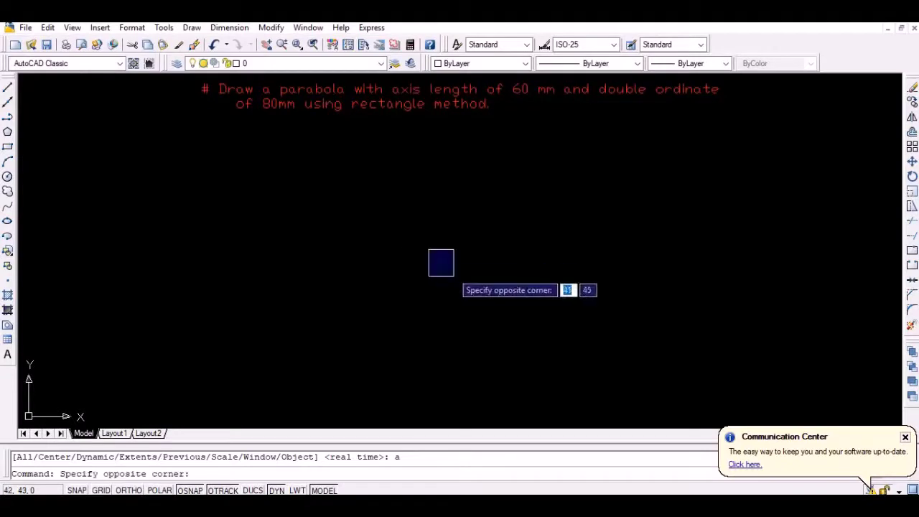
pyautogui.click(456, 279)
pyautogui.click(381, 63)
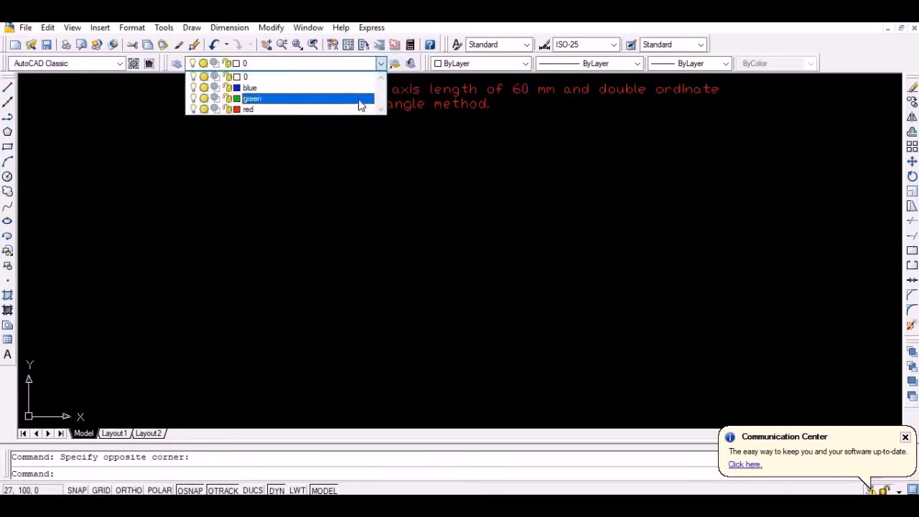
pyautogui.click(359, 108)
# Step: With Ortho on, draw a closed 60 × 80 rectangle using LINE
pyautogui.write('l')
pyautogui.press('Return')
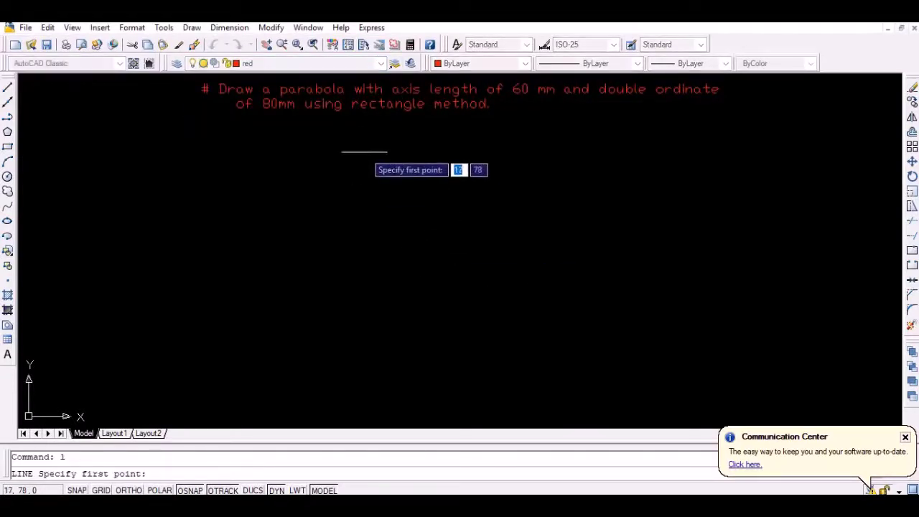
pyautogui.click(366, 133)
pyautogui.press('F8')
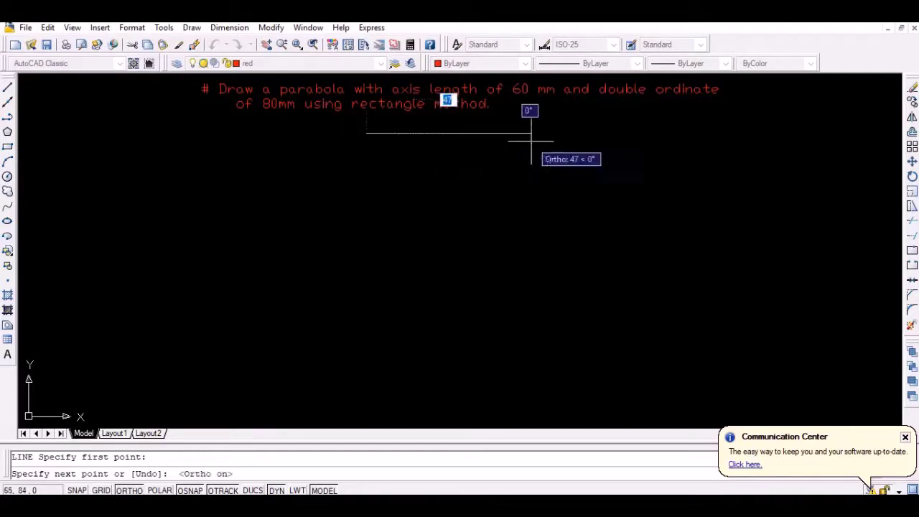
pyautogui.press('Return')
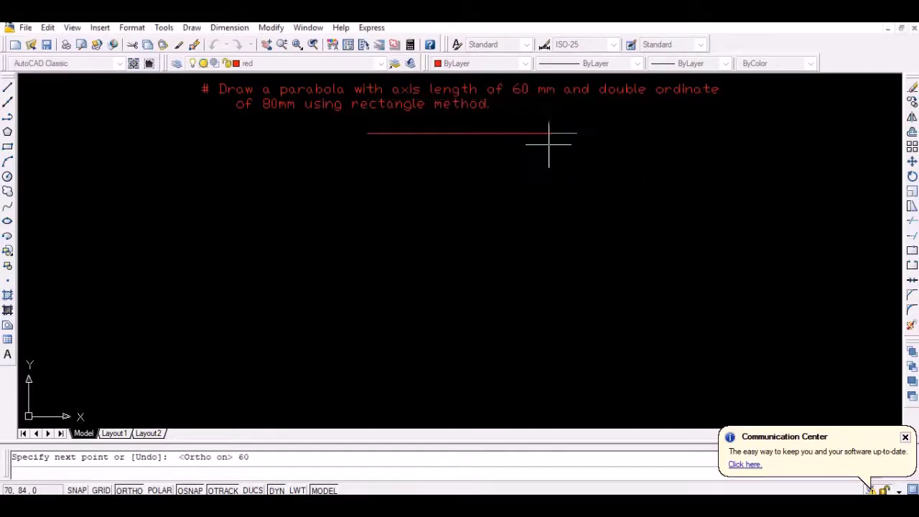
pyautogui.write('80')
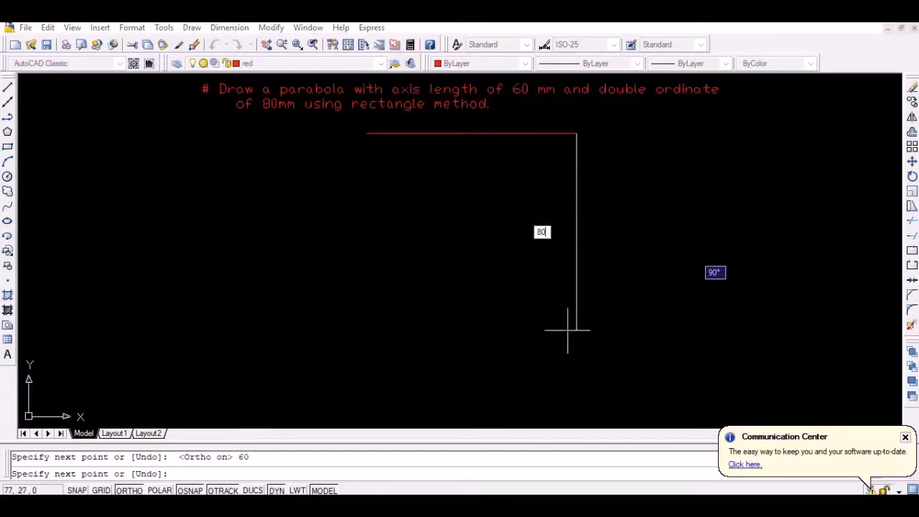
pyautogui.press('Return')
pyautogui.write('60')
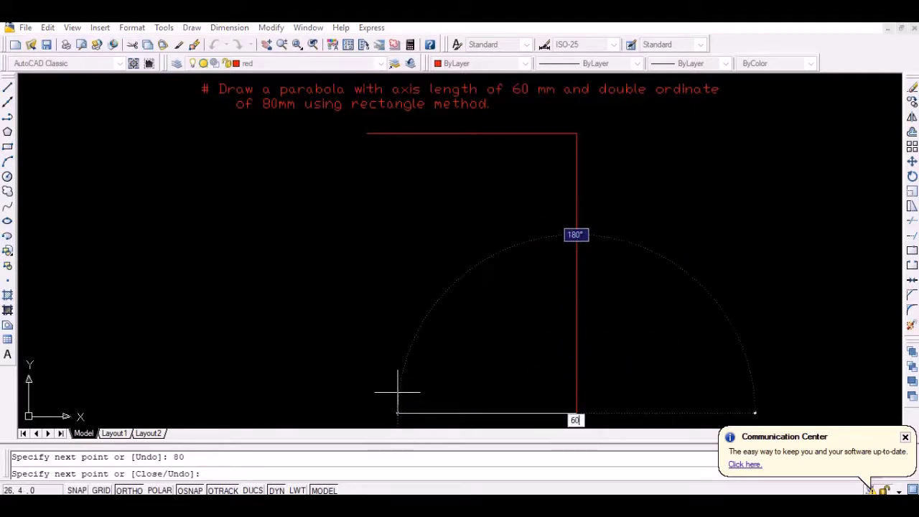
pyautogui.press('Return')
pyautogui.click(366, 133)
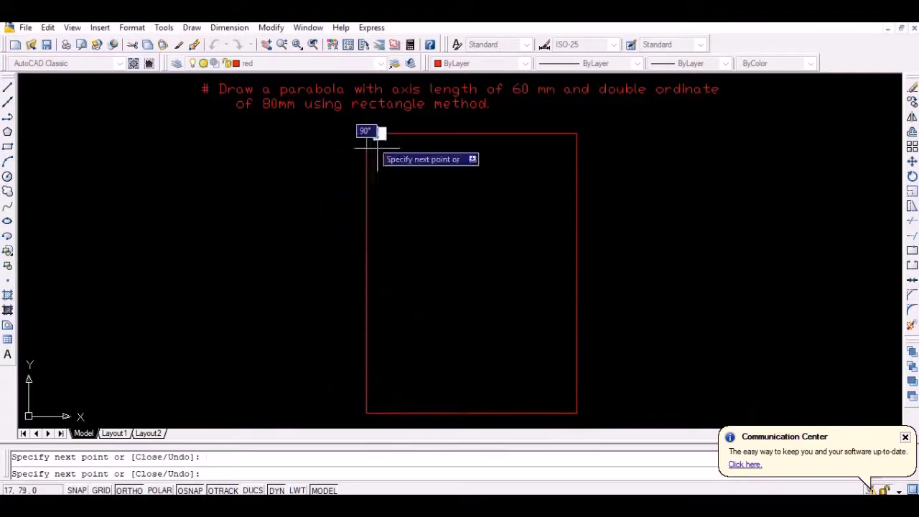
pyautogui.press('Return')
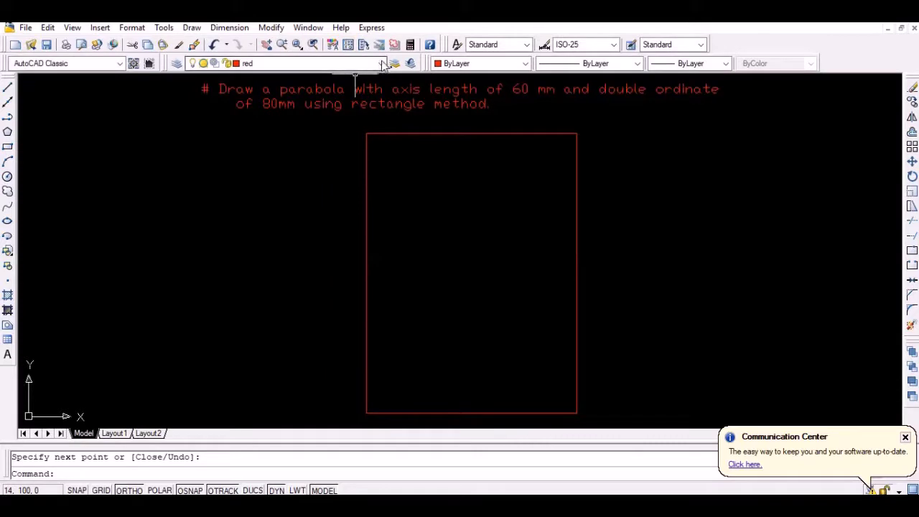
pyautogui.click(381, 63)
# Step: Make blue the current layer and divide the rectangle's right edge into 8 equal parts
pyautogui.click(359, 87)
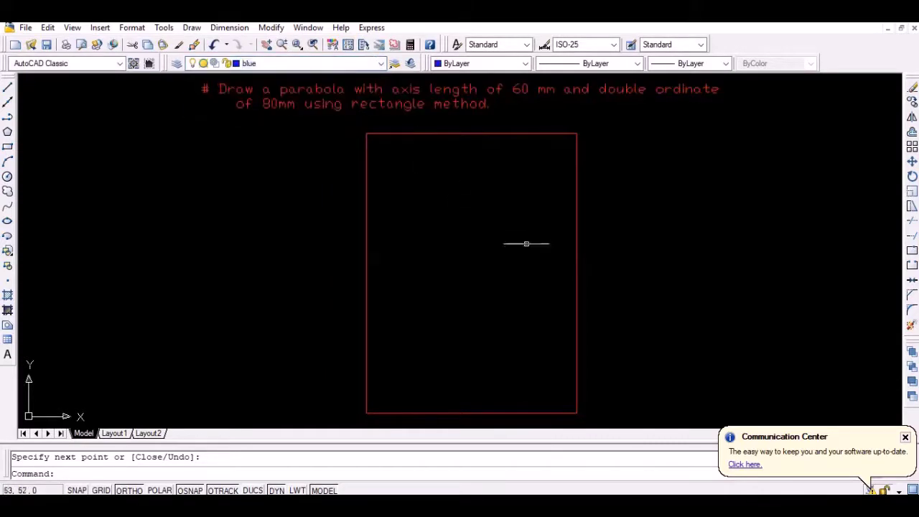
pyautogui.write('divi')
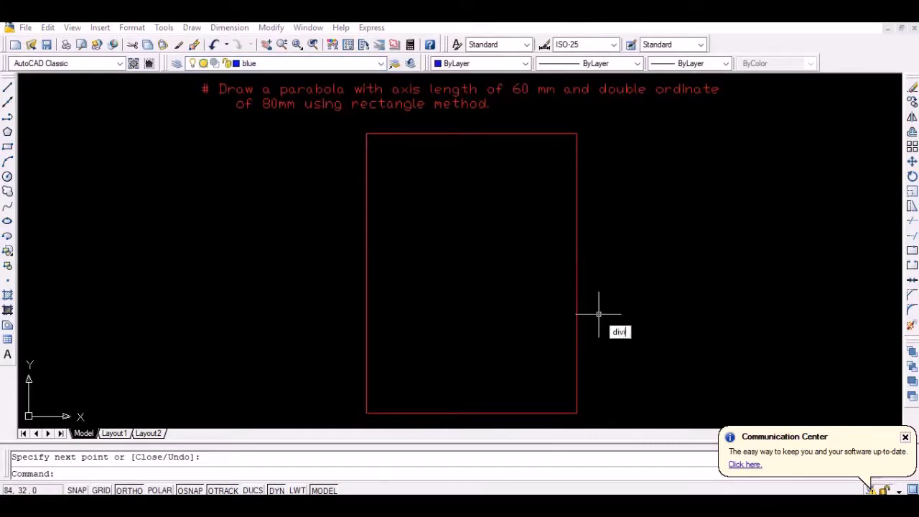
pyautogui.write('de')
pyautogui.press('Return')
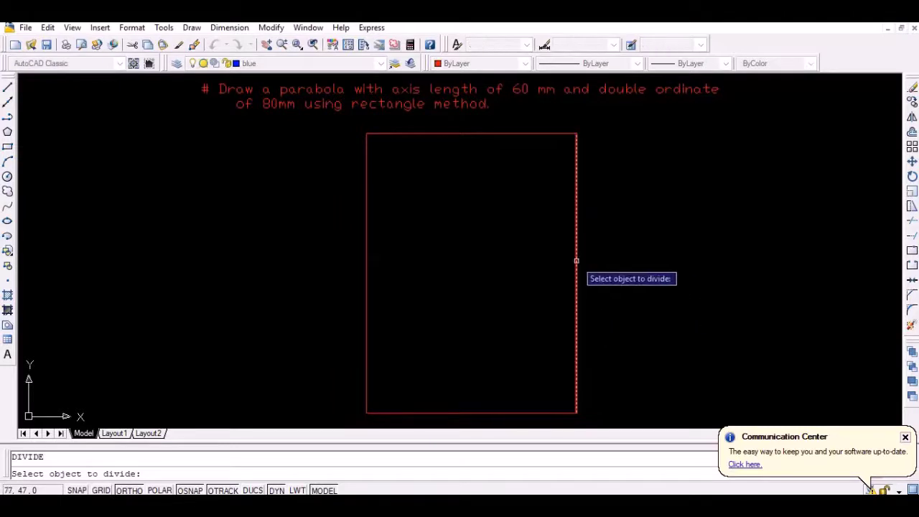
pyautogui.click(575, 261)
pyautogui.write('8')
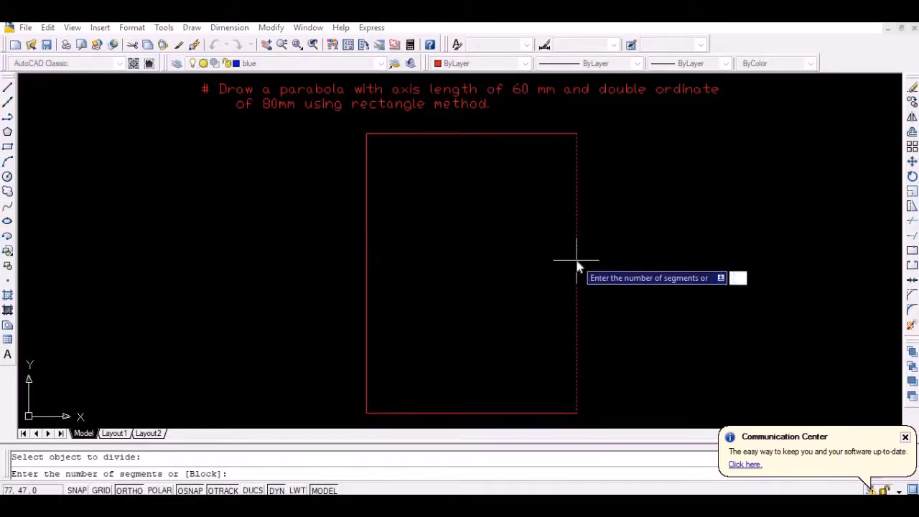
pyautogui.press('Return')
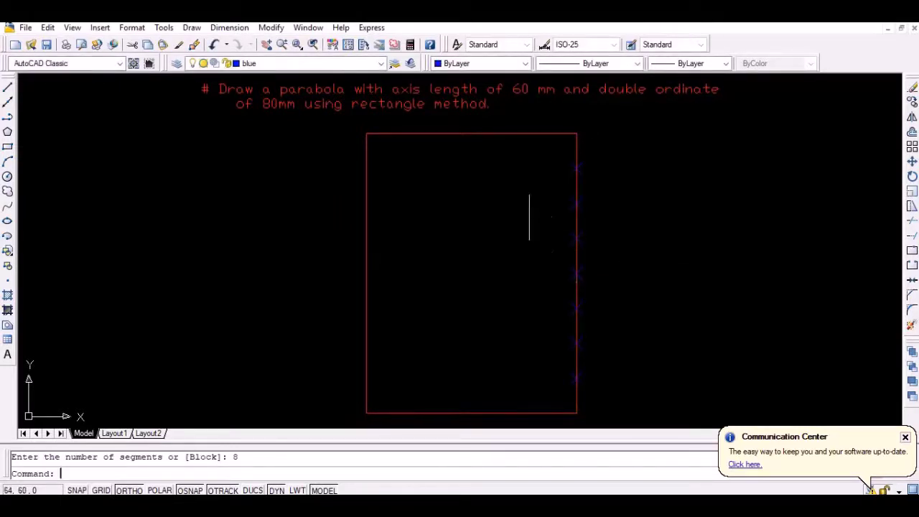
# Step: Divide the top and bottom edges into 4 equal parts each
pyautogui.press('Return')
pyautogui.click(502, 134)
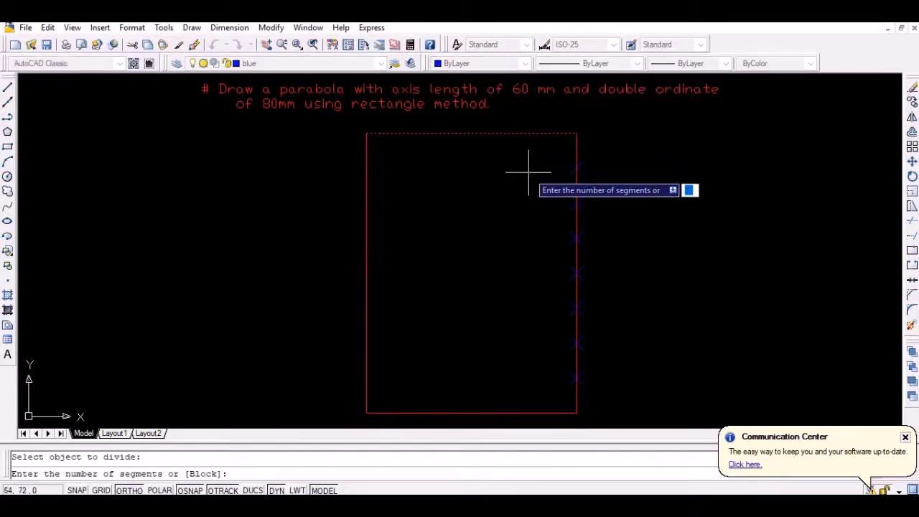
pyautogui.write('4')
pyautogui.press('Return')
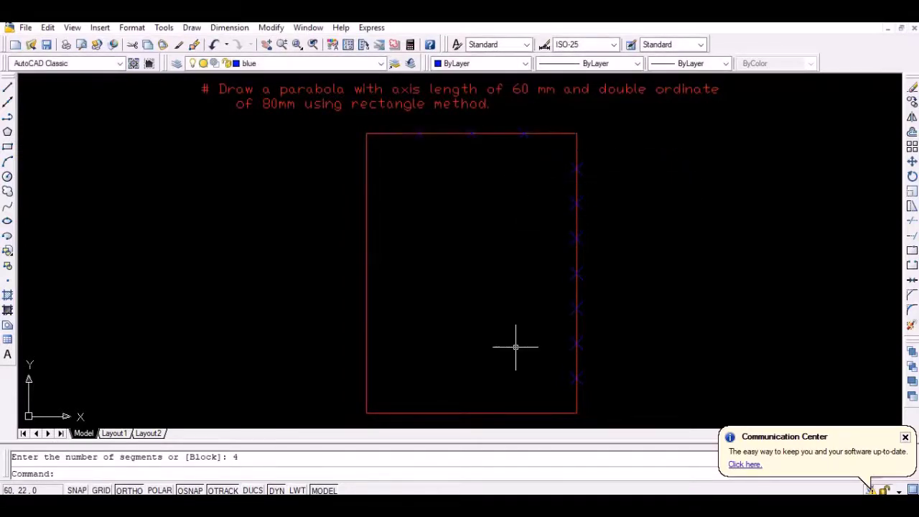
pyautogui.press('Return')
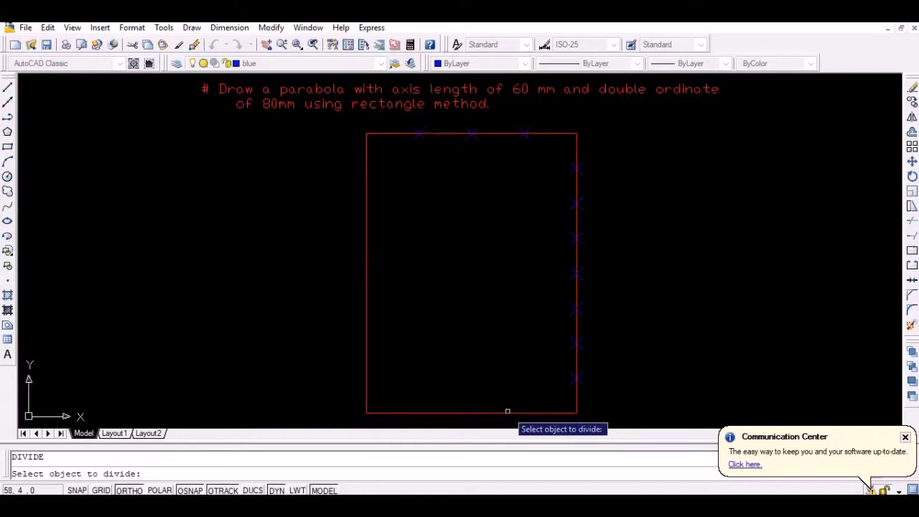
pyautogui.click(513, 413)
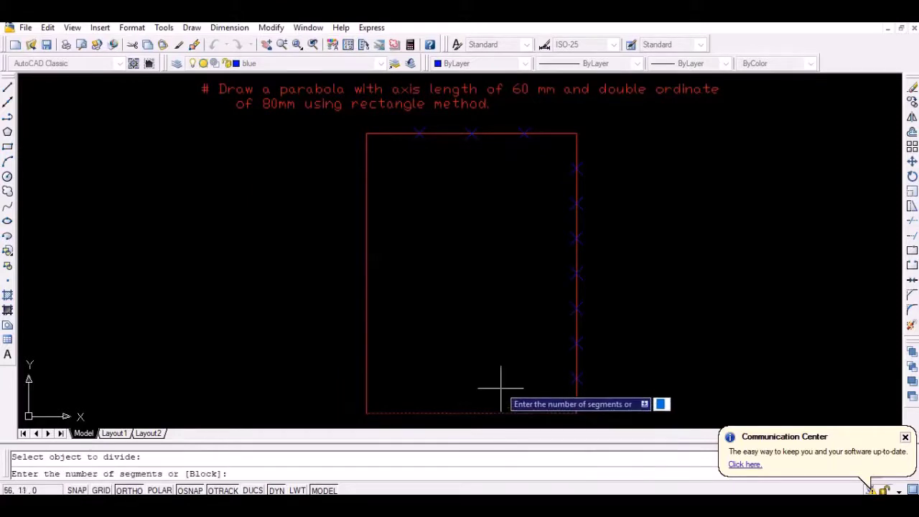
pyautogui.write('4')
pyautogui.press('Return')
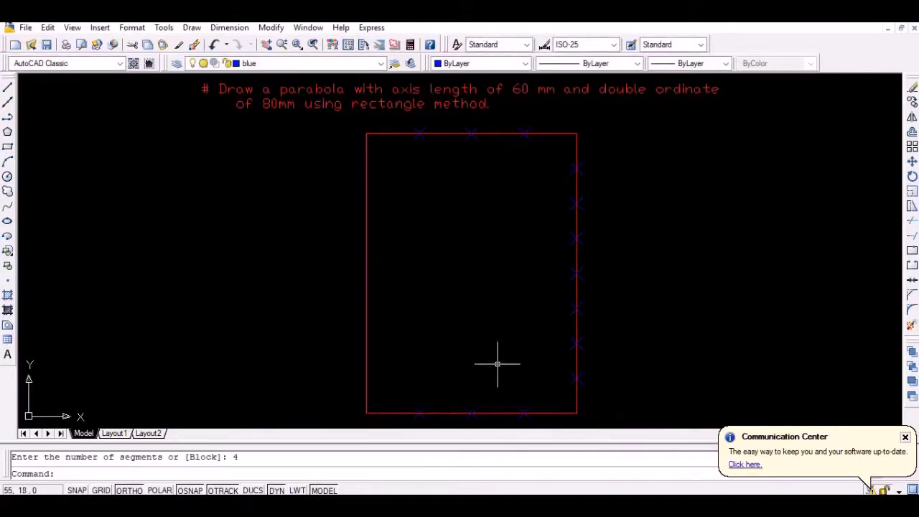
pyautogui.write('text')
pyautogui.press('Return')
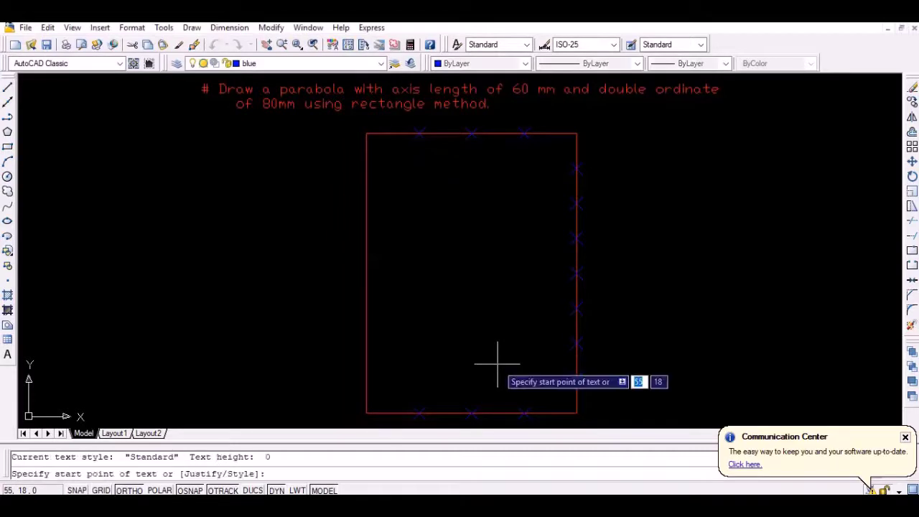
# Step: Place number labels at the division marks along the top, right edge and bottom, ending with 3
pyautogui.click(368, 122)
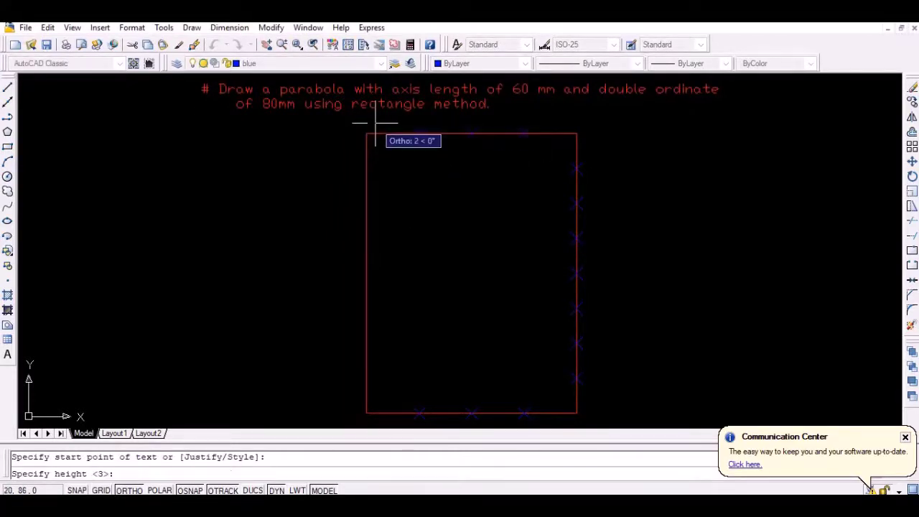
pyautogui.press('Return')
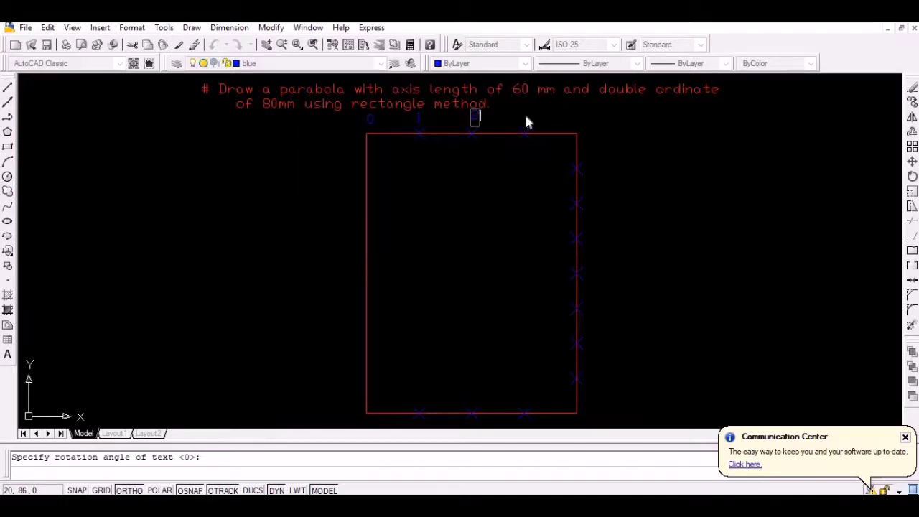
pyautogui.write('2      3')
pyautogui.click(594, 271)
pyautogui.write('1')
pyautogui.write('3')
pyautogui.click(595, 308)
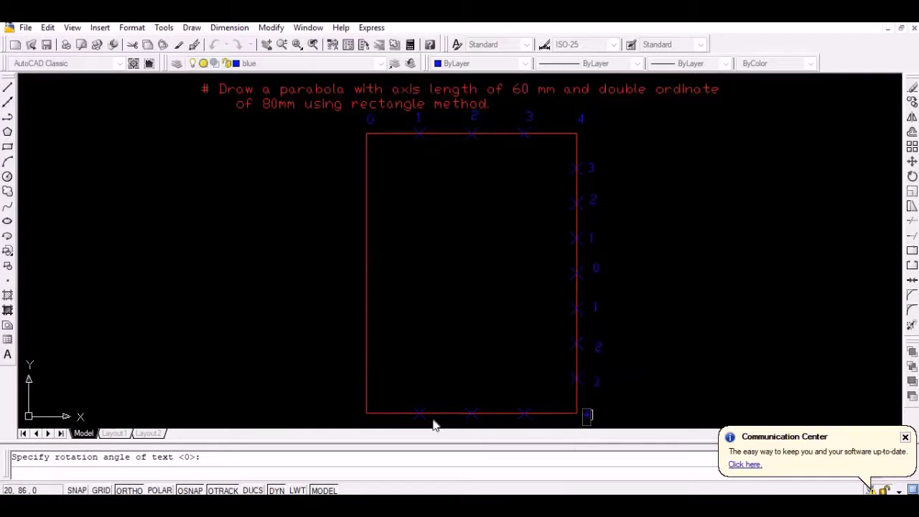
pyautogui.moveTo(423, 404); pyautogui.dragTo(421, 383, button='middle')
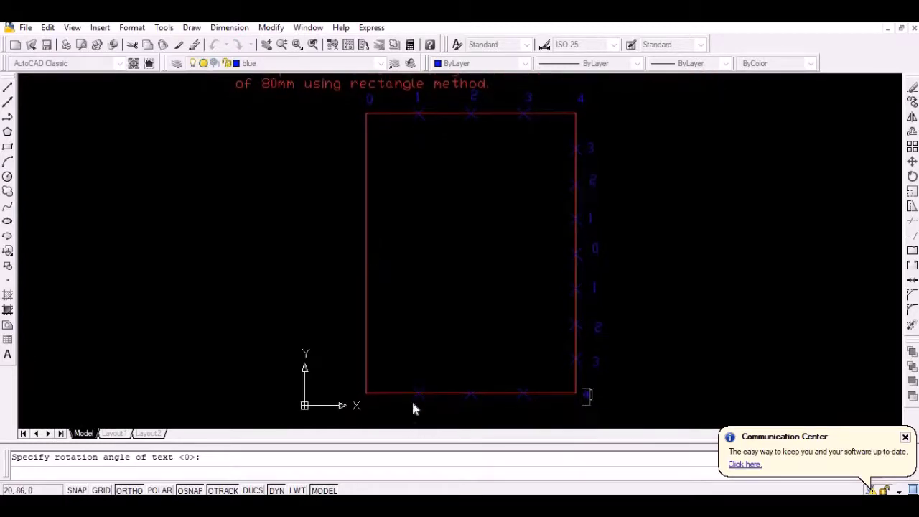
pyautogui.click(411, 406)
pyautogui.write('3')
pyautogui.press('Return')
pyautogui.press('Return')
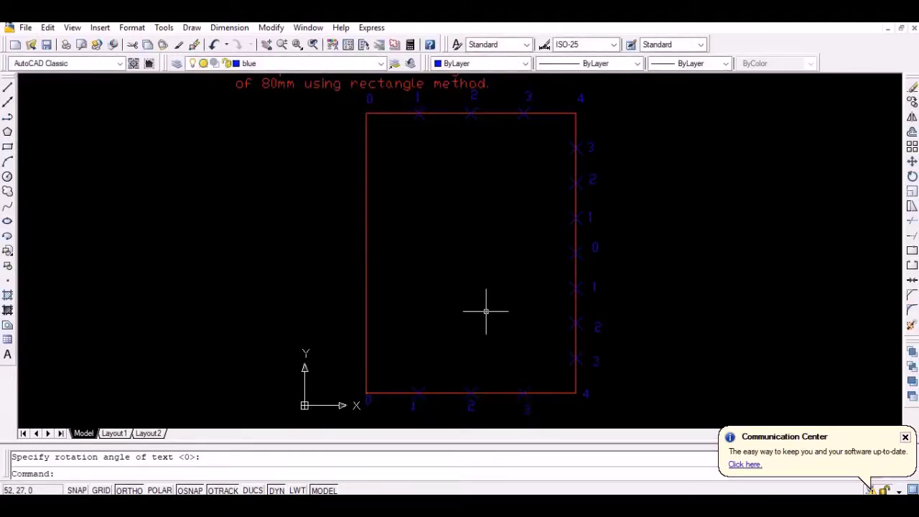
# Step: With Ortho off, draw lines from the left-edge midpoint to top marks 1 and 2 and bottom mark 1
pyautogui.write('l')
pyautogui.press('Return')
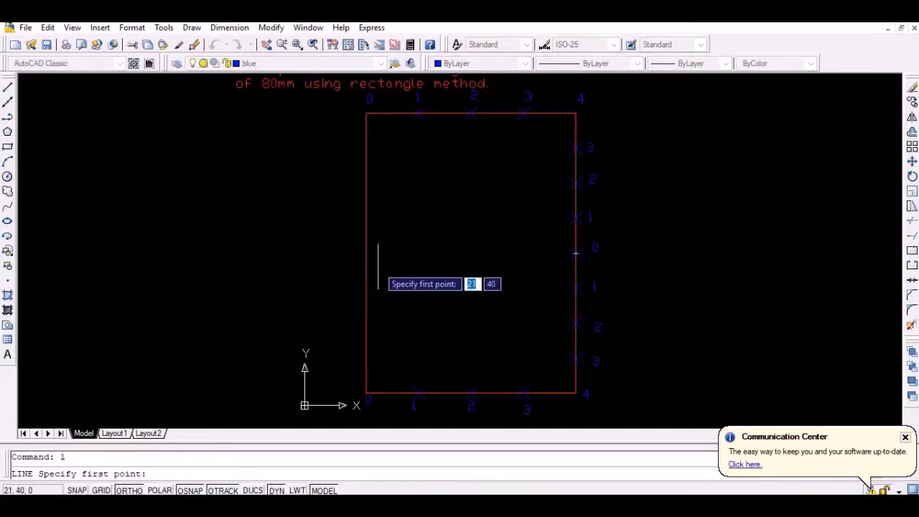
pyautogui.click(366, 253)
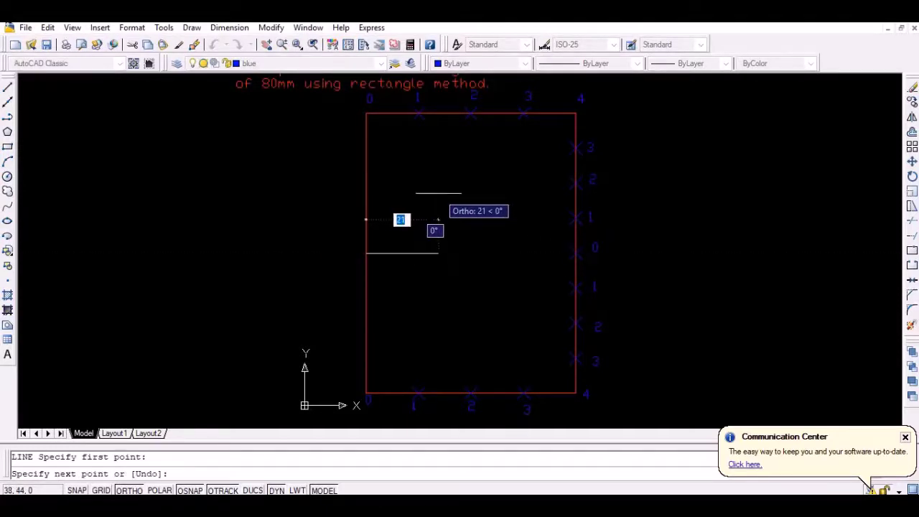
pyautogui.press('F8')
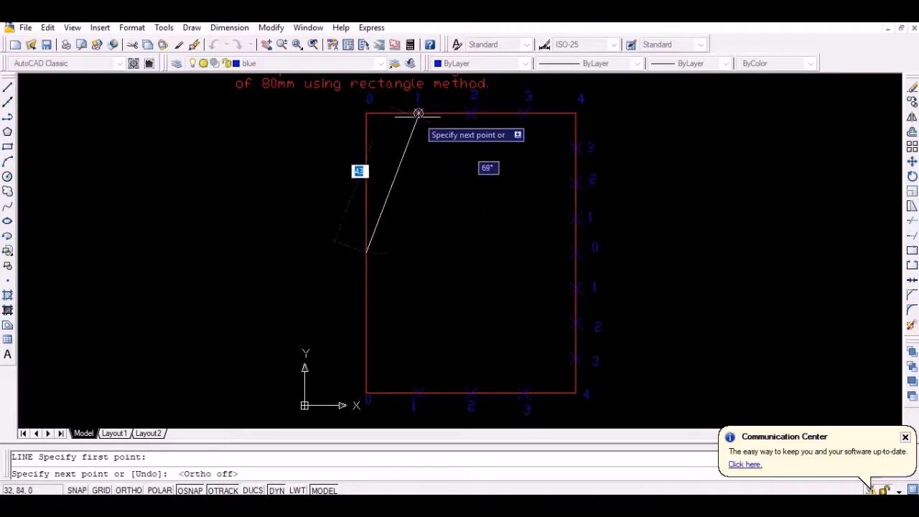
pyautogui.click(418, 112)
pyautogui.press('Return')
pyautogui.press('Return')
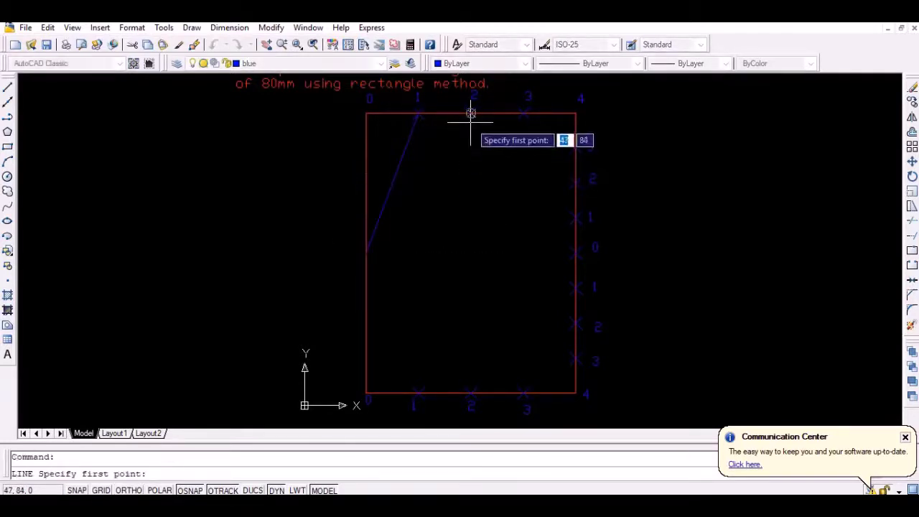
pyautogui.click(470, 113)
pyautogui.click(365, 252)
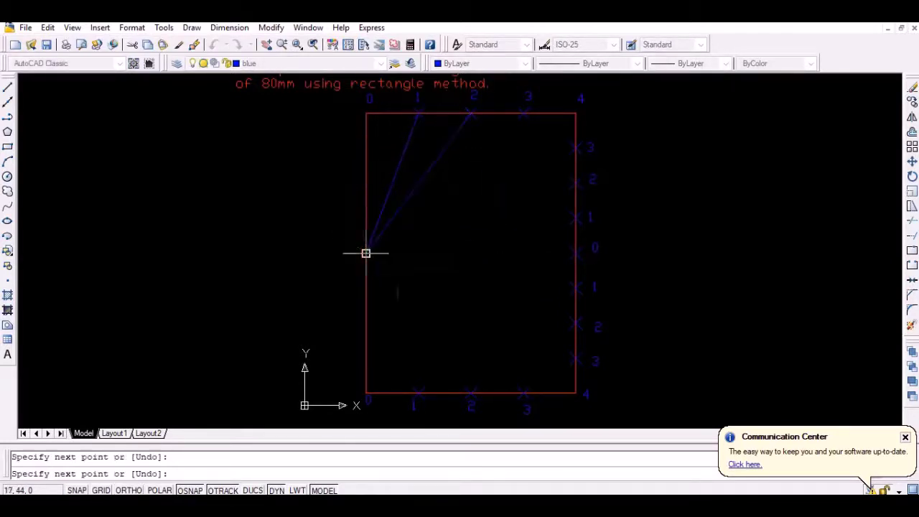
pyautogui.click(418, 393)
pyautogui.press('Return')
pyautogui.press('Return')
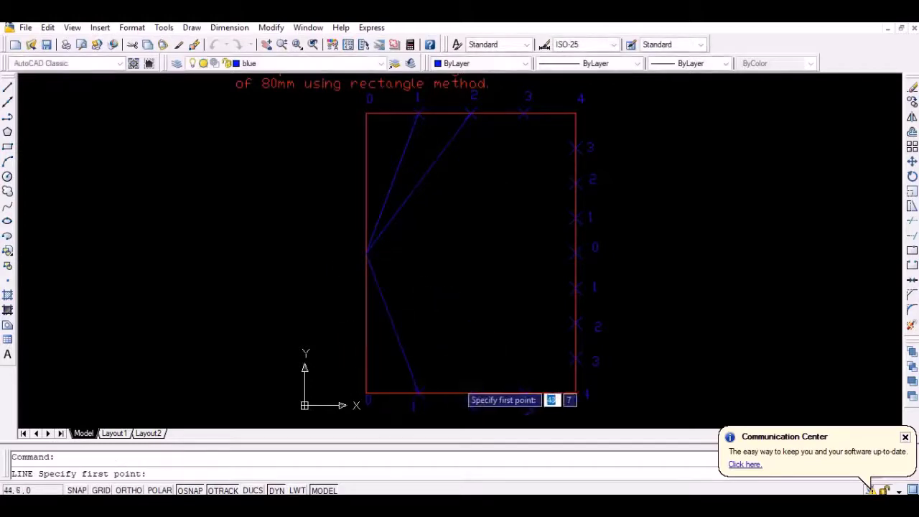
# Step: Draw the remaining radial lines to bottom marks 2 and 3, top mark 3 and both right corners
pyautogui.click(470, 393)
pyautogui.click(365, 253)
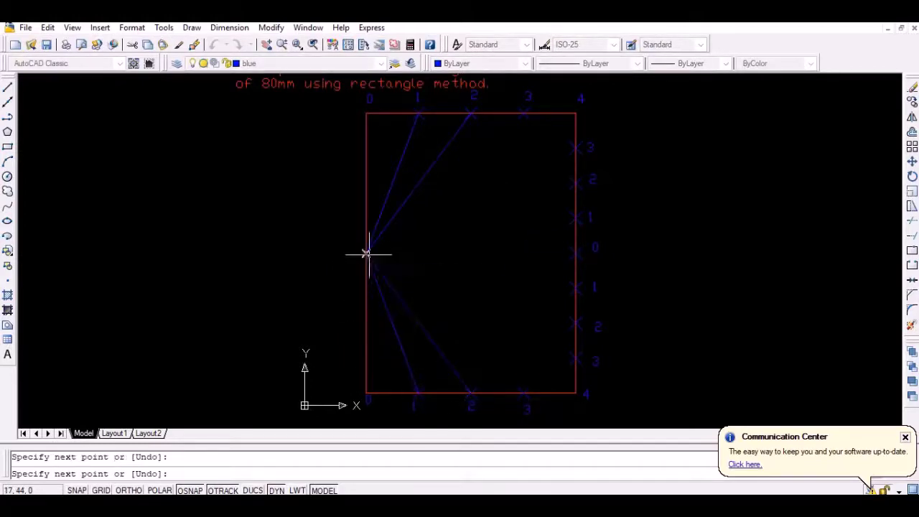
pyautogui.click(524, 113)
pyautogui.press('Return')
pyautogui.press('Return')
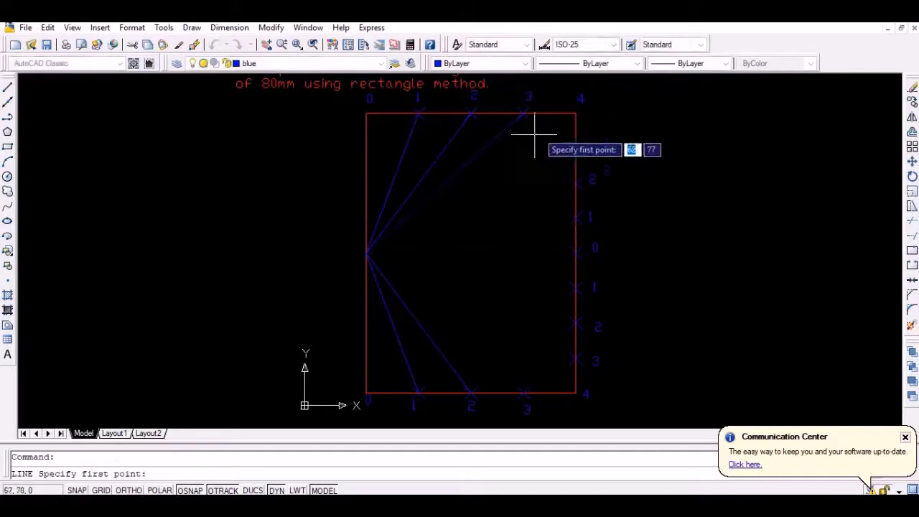
pyautogui.click(576, 112)
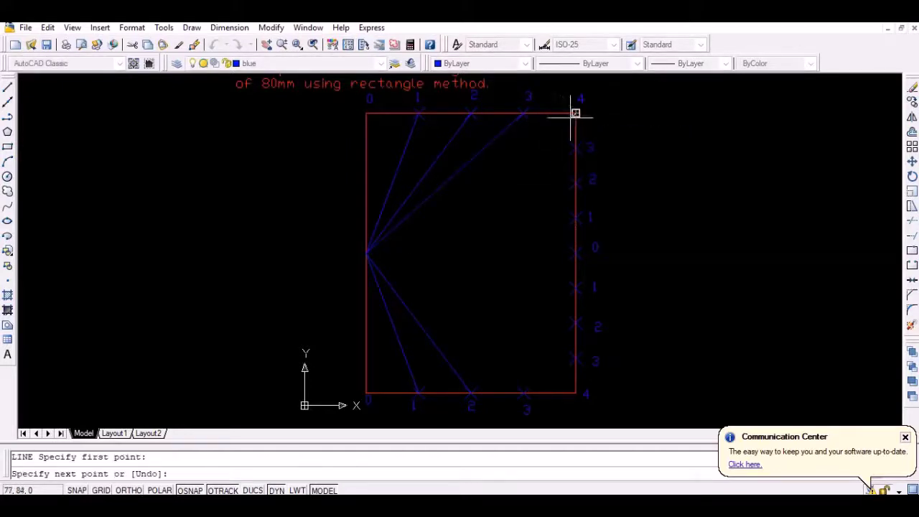
pyautogui.click(366, 252)
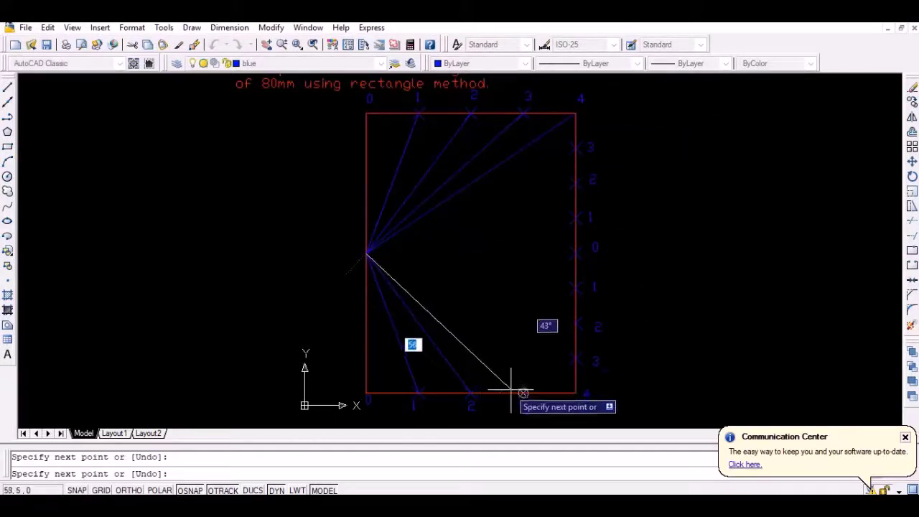
pyautogui.click(525, 392)
pyautogui.press('Return')
pyautogui.press('Return')
pyautogui.click(576, 393)
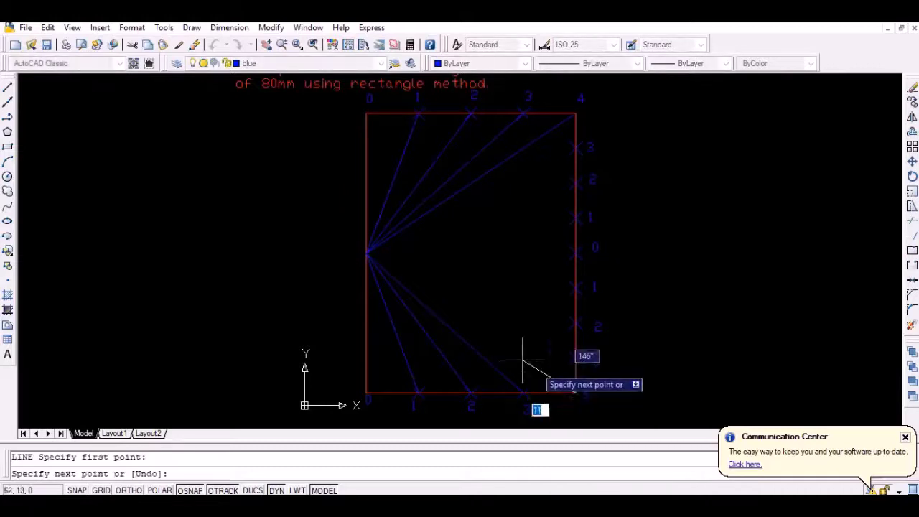
pyautogui.click(367, 253)
pyautogui.press('Return')
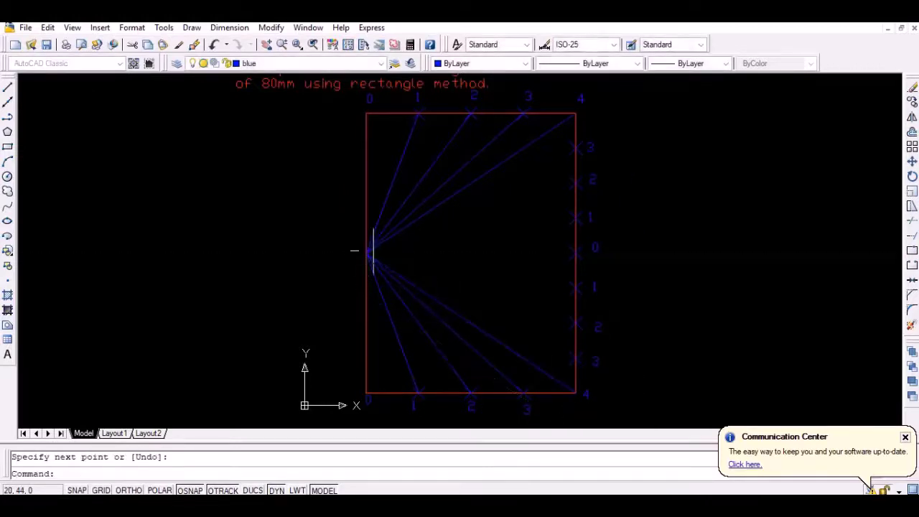
pyautogui.click(379, 65)
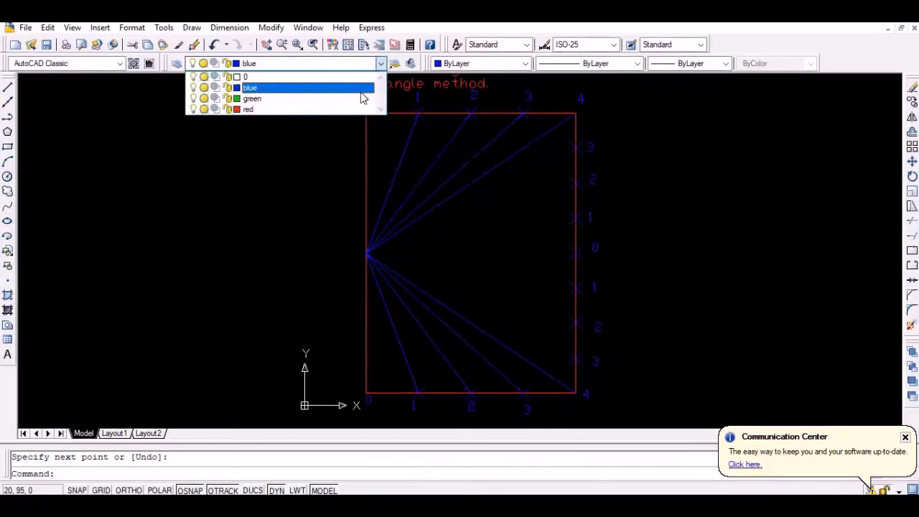
# Step: Make green current and draw a centre line between the left and right edge midpoints
pyautogui.click(362, 96)
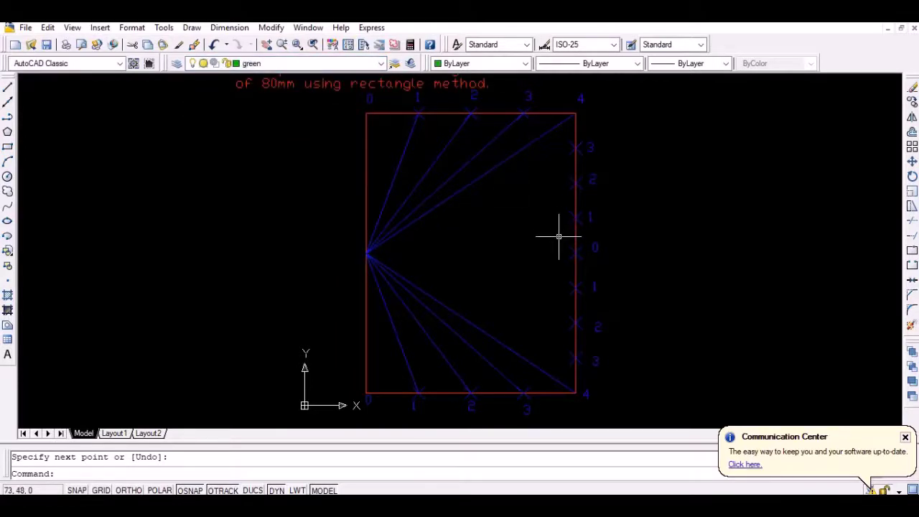
pyautogui.write(' l')
pyautogui.press('Return')
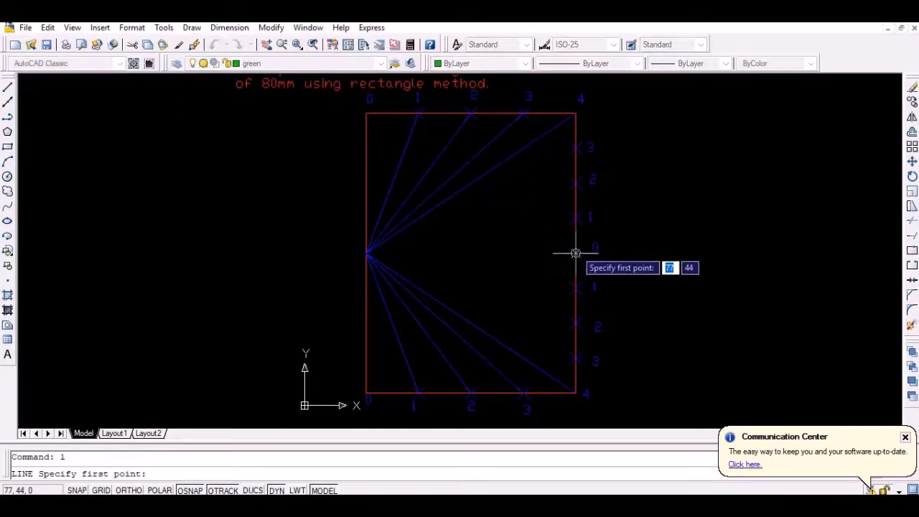
pyautogui.click(576, 252)
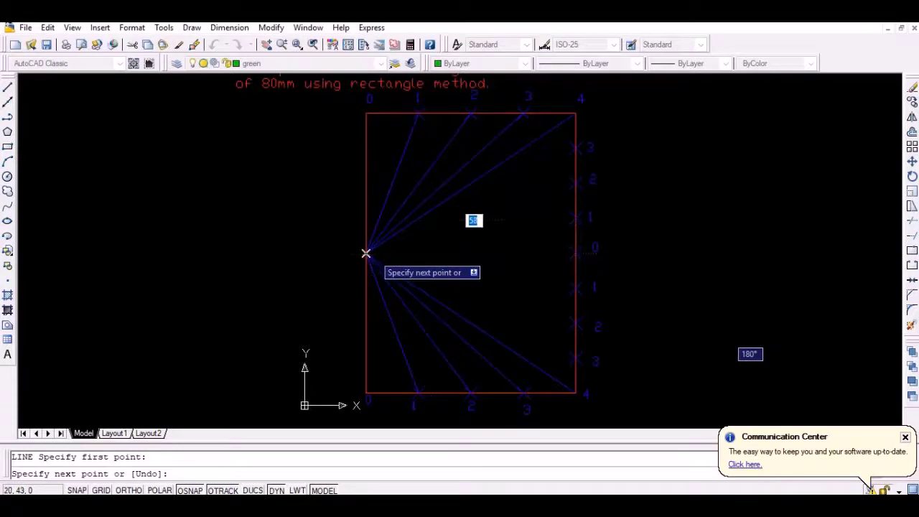
pyautogui.click(366, 253)
pyautogui.press('Return')
# Step: Draw horizontal lines from the upper right-edge marks to their radial lines, undoing a misplaced point
pyautogui.write('l')
pyautogui.press('Return')
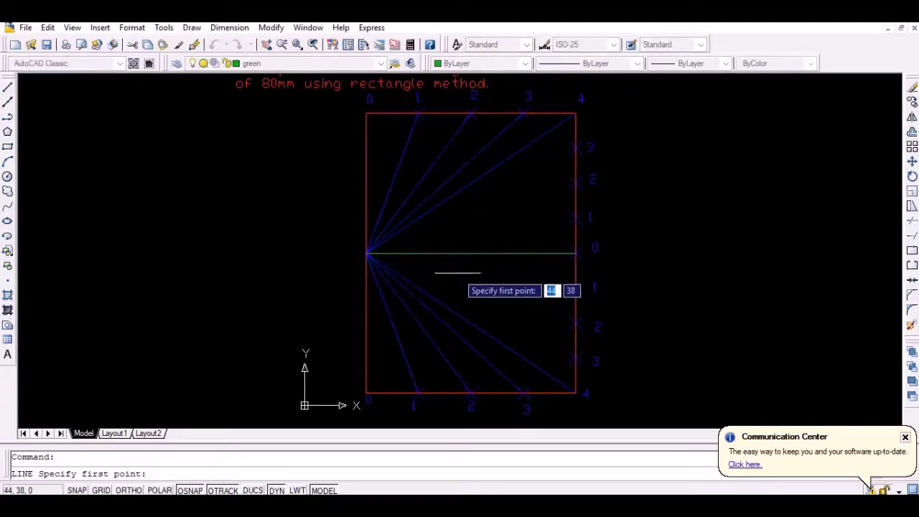
pyautogui.press('F8')
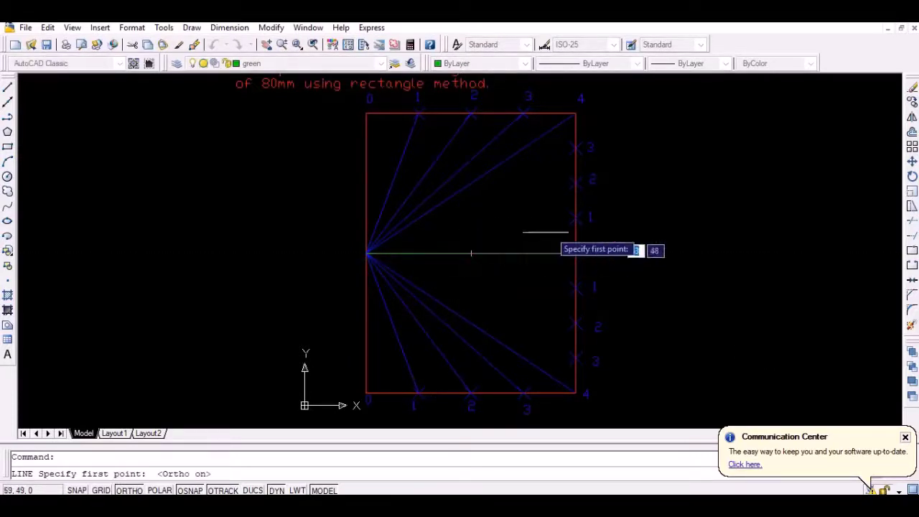
pyautogui.click(575, 217)
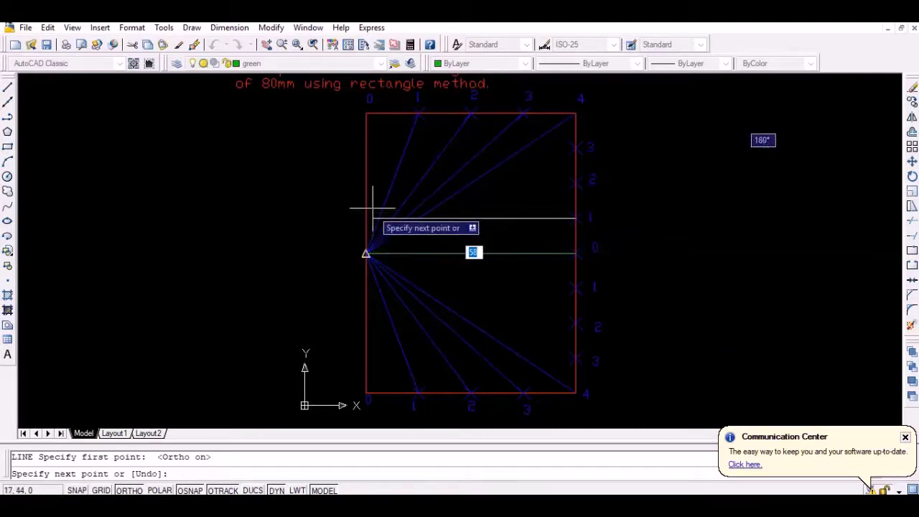
pyautogui.click(351, 248)
pyautogui.press('Return')
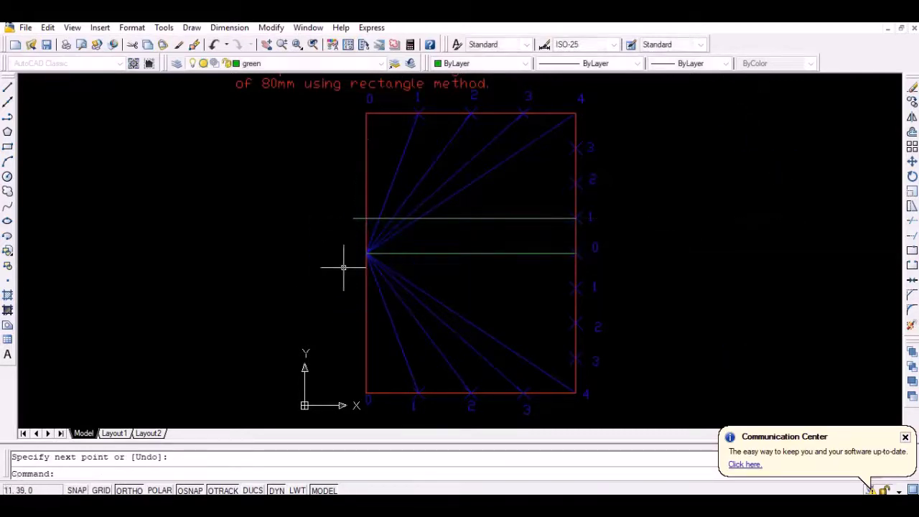
pyautogui.press('Return')
pyautogui.click(575, 183)
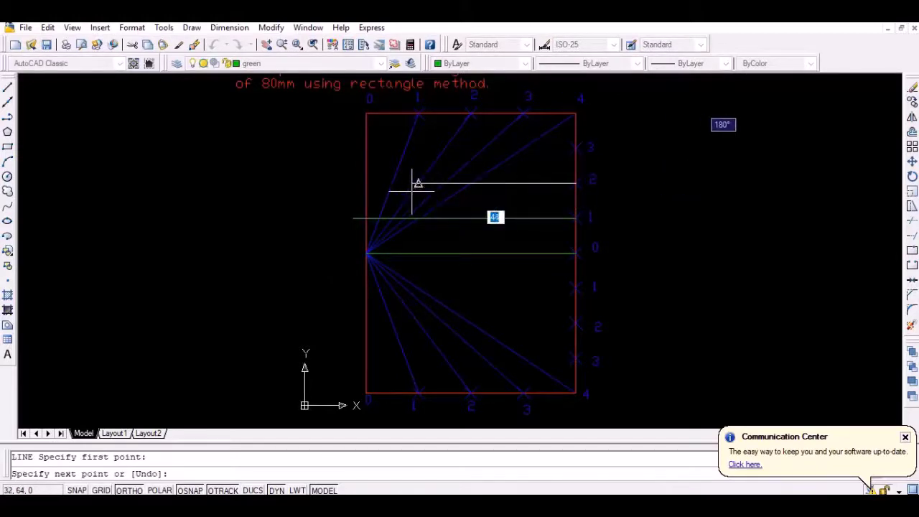
pyautogui.click(405, 183)
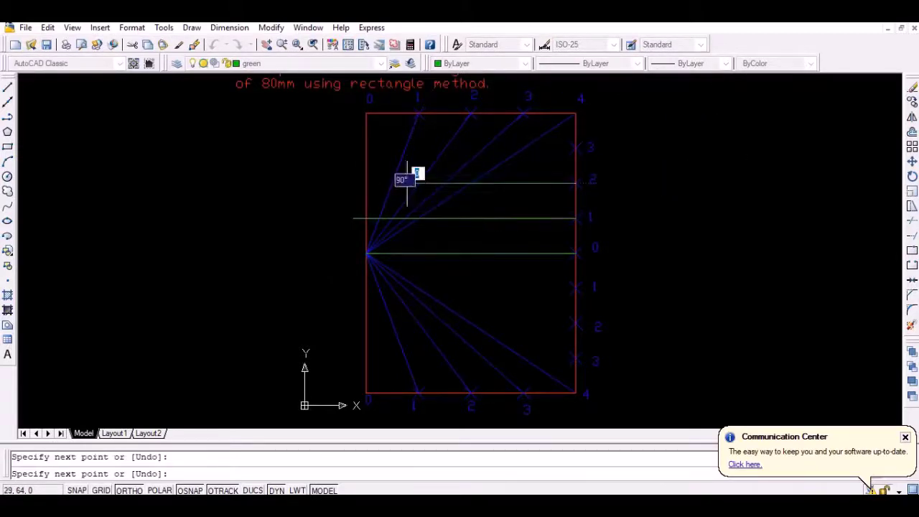
pyautogui.press('Return')
pyautogui.press('Return')
pyautogui.click(575, 149)
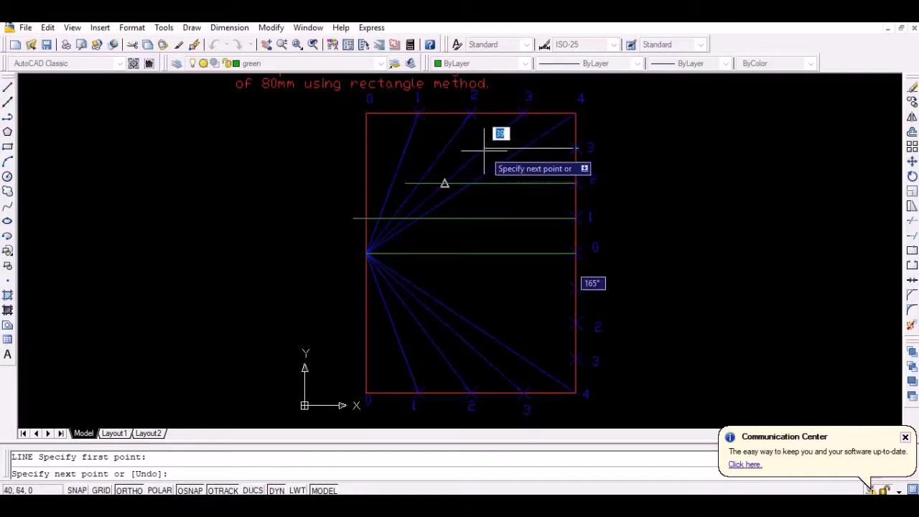
pyautogui.click(484, 149)
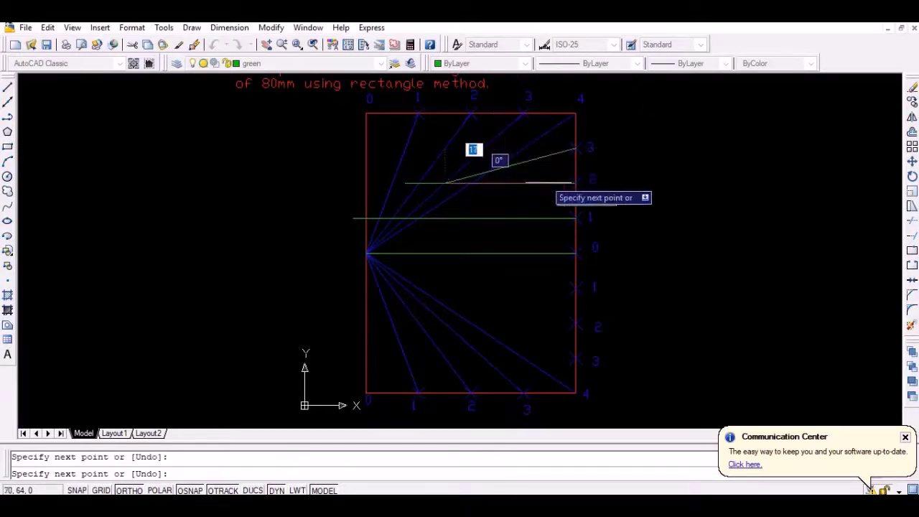
pyautogui.hotkey('ctrl', 'z')
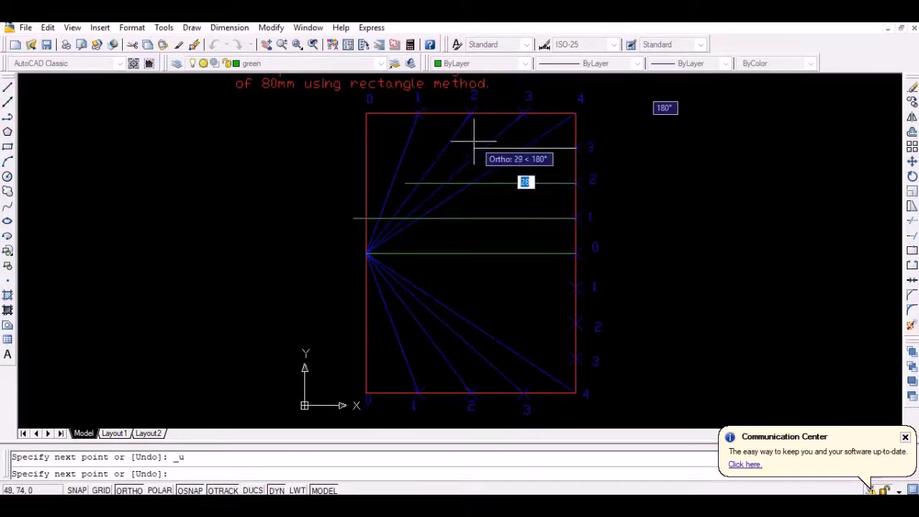
pyautogui.press('Return')
pyautogui.press('Return')
pyautogui.press('Return')
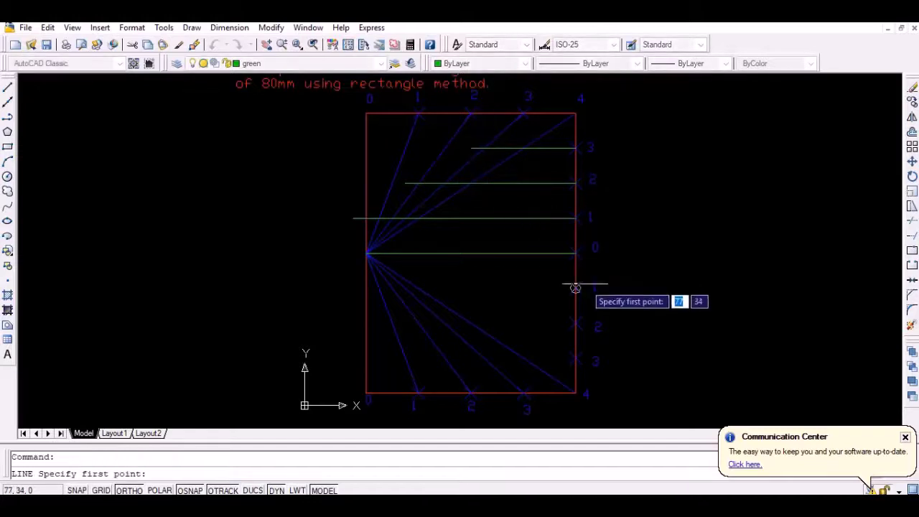
# Step: Draw horizontal lines from the lower right-edge marks 1, 2 and 3 to their radial lines
pyautogui.click(575, 253)
pyautogui.click(575, 287)
pyautogui.click(344, 287)
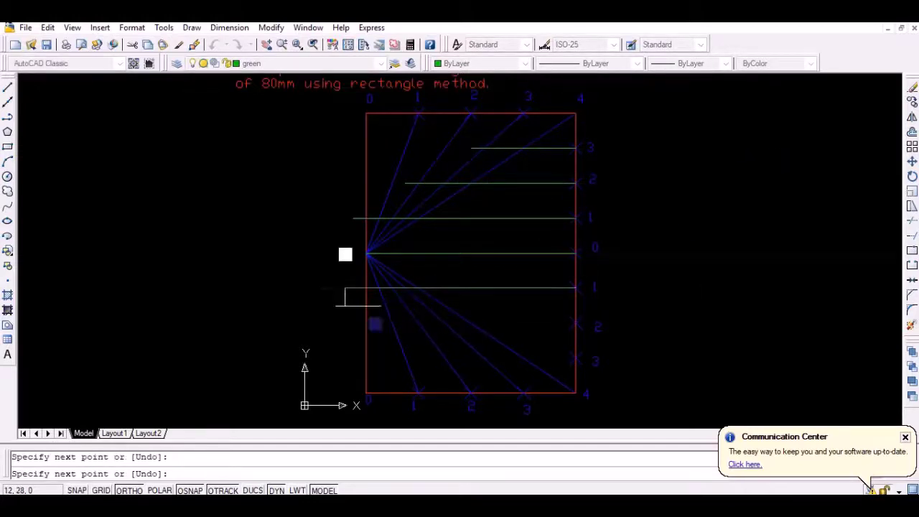
pyautogui.press('Return')
pyautogui.press('Return')
pyautogui.click(575, 323)
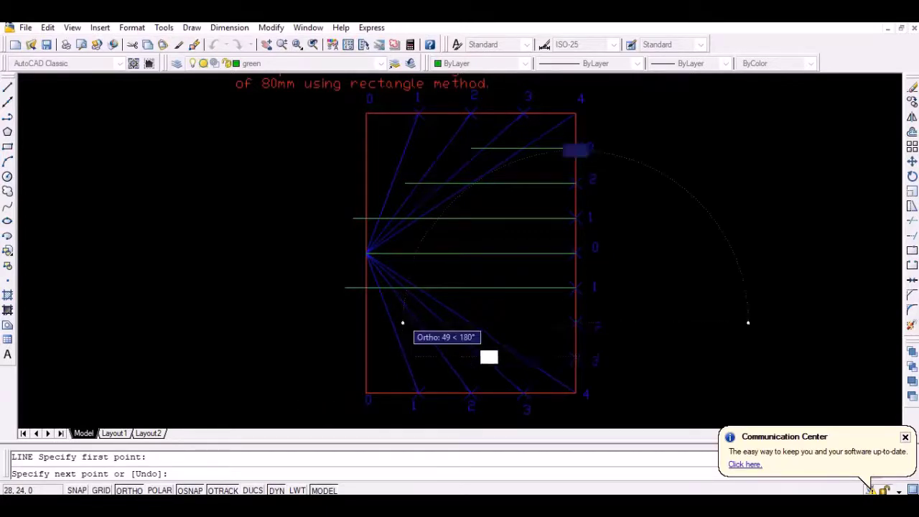
pyautogui.scroll(1, 404, 321)
pyautogui.click(401, 325)
pyautogui.press('Return')
pyautogui.press('Return')
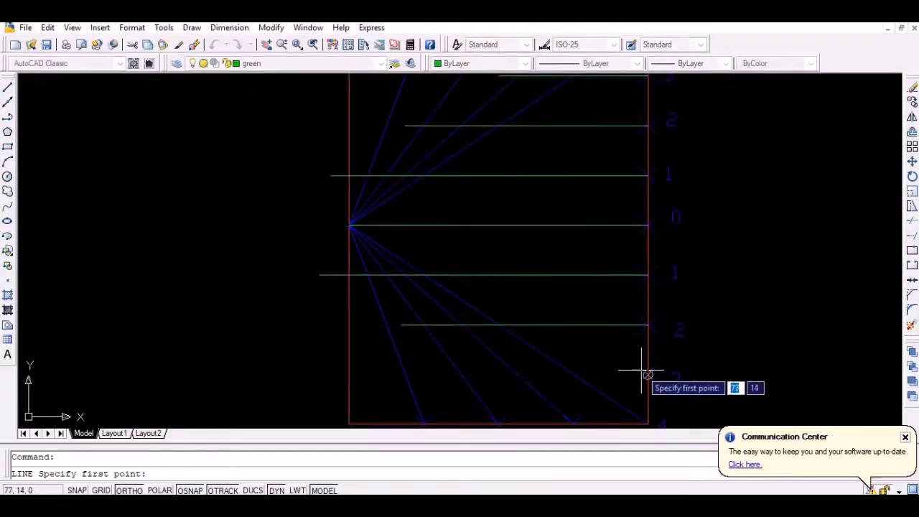
pyautogui.click(648, 375)
pyautogui.click(493, 375)
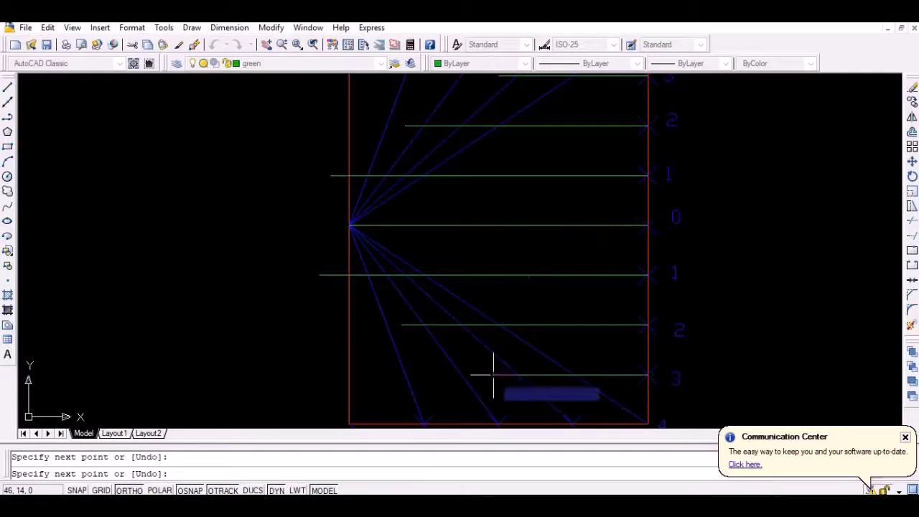
pyautogui.press('Return')
pyautogui.scroll(-2, 566, 197)
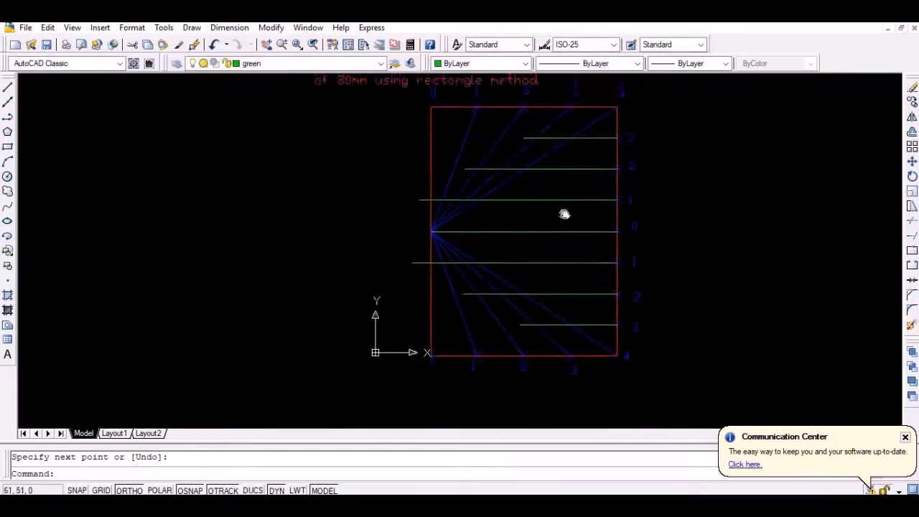
pyautogui.moveTo(564, 195); pyautogui.dragTo(559, 222, button='middle')
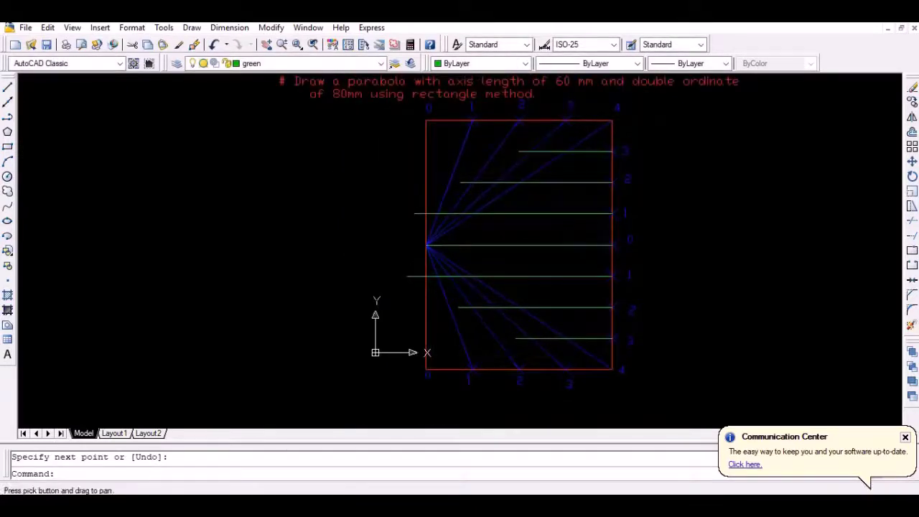
# Step: Make layer 0 current and start a spline from the top-right corner through the upper intersections to the vertex
pyautogui.click(381, 64)
pyautogui.click(338, 76)
pyautogui.write('spline')
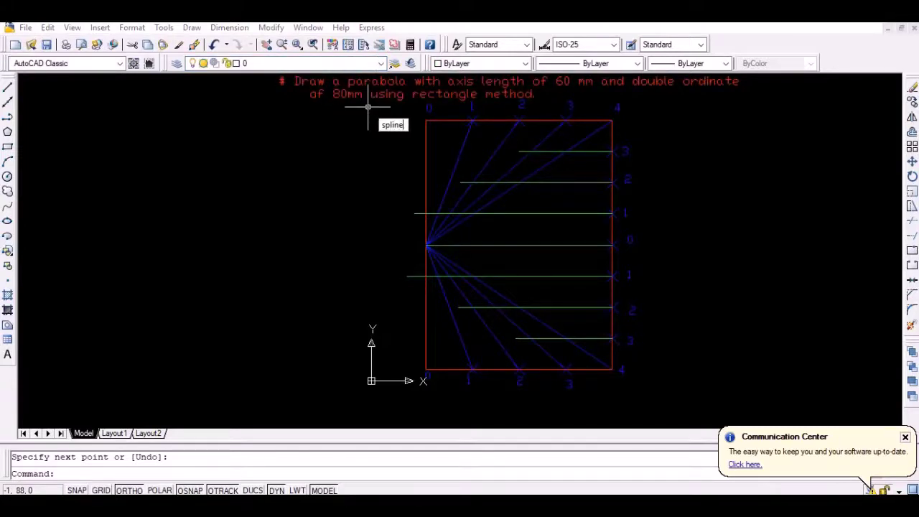
pyautogui.press('Return')
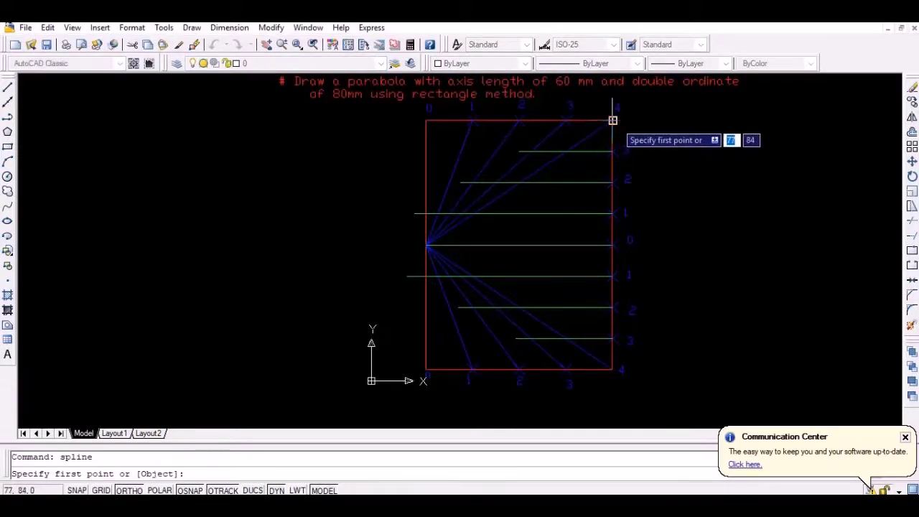
pyautogui.click(613, 120)
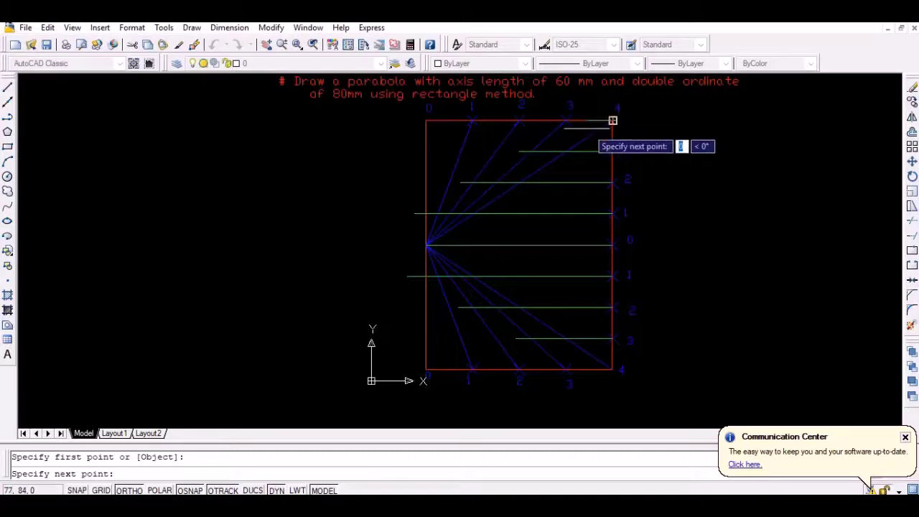
pyautogui.press('F8')
pyautogui.click(528, 151)
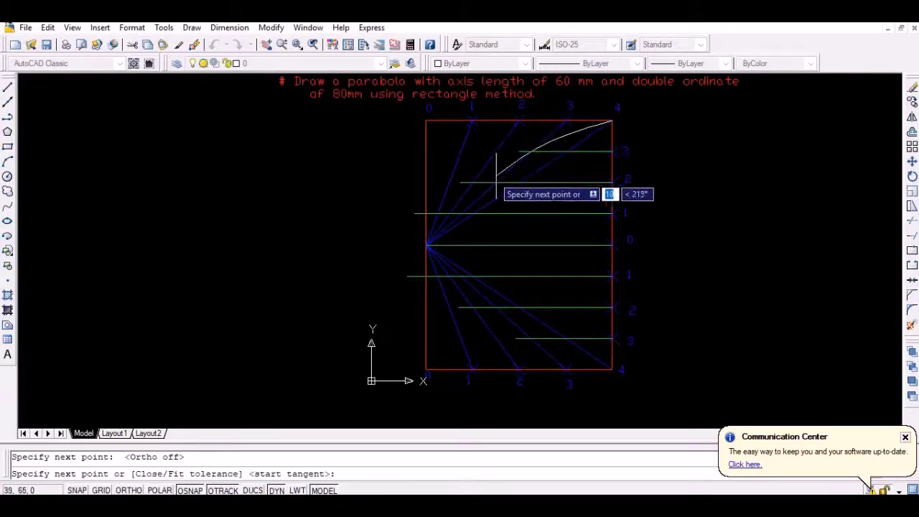
pyautogui.click(461, 182)
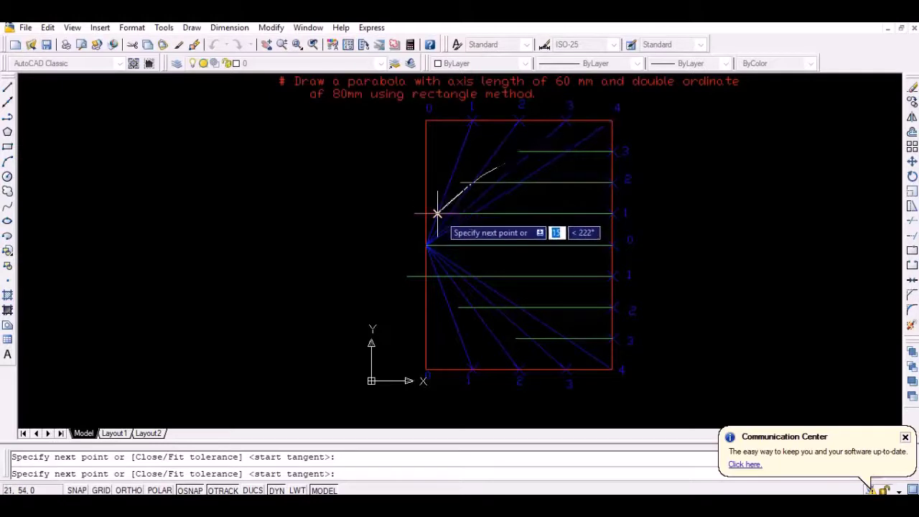
pyautogui.click(438, 213)
pyautogui.click(428, 246)
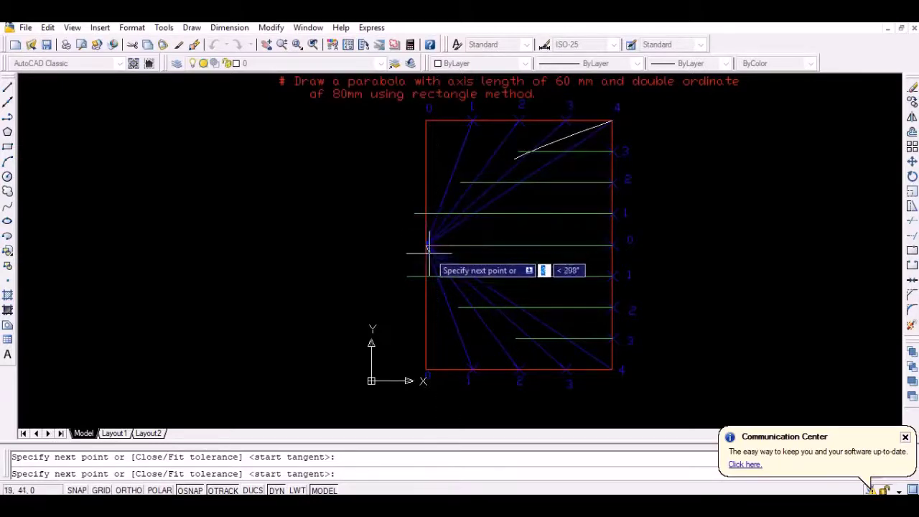
# Step: Continue the spline through the lower intersections to the bottom-right corner, accepting the default tangents
pyautogui.click(437, 276)
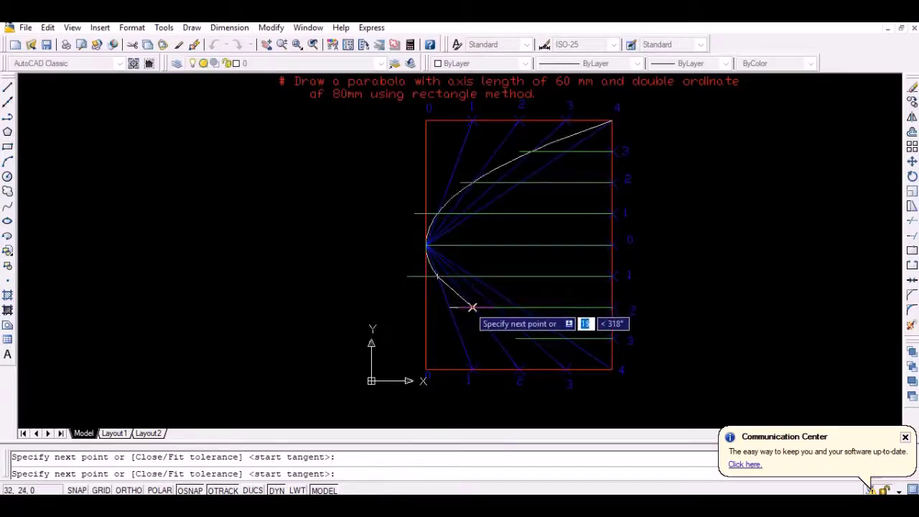
pyautogui.click(472, 307)
pyautogui.click(531, 338)
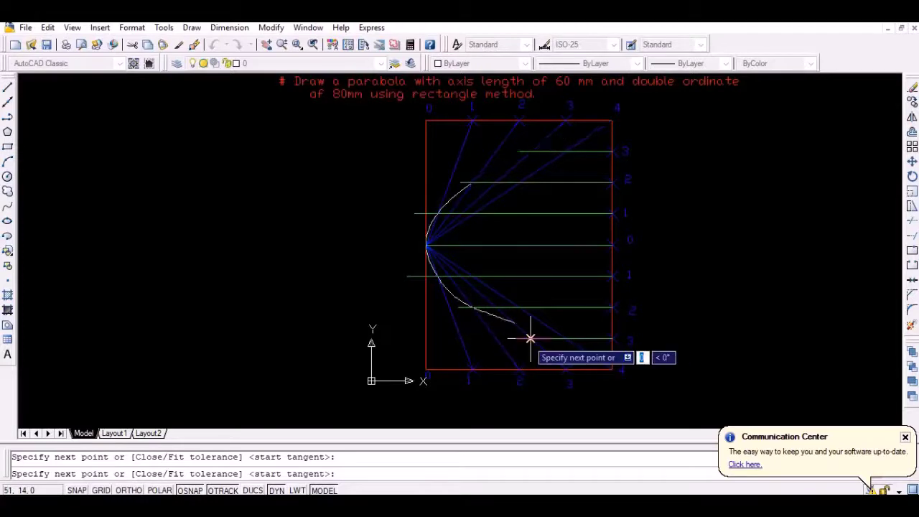
pyautogui.click(612, 369)
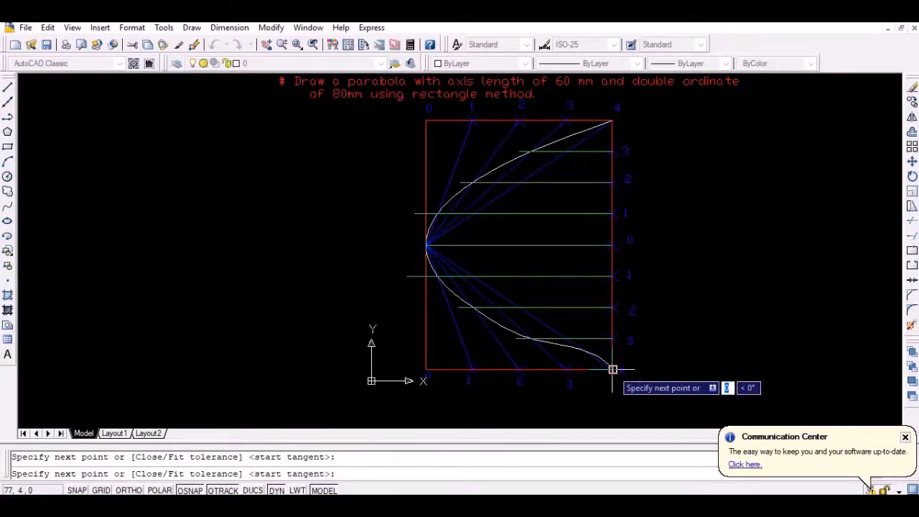
pyautogui.rightClick(614, 209)
pyautogui.click(622, 215)
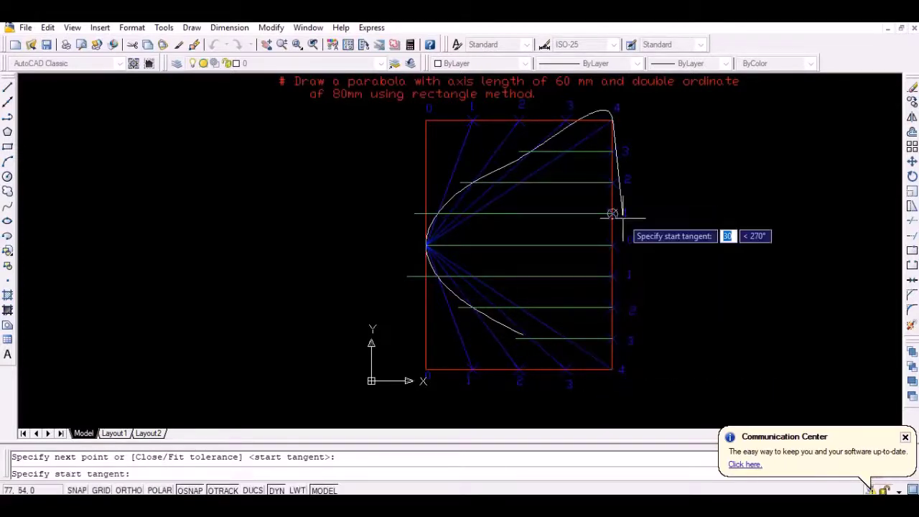
pyautogui.click(612, 214)
pyautogui.click(612, 213)
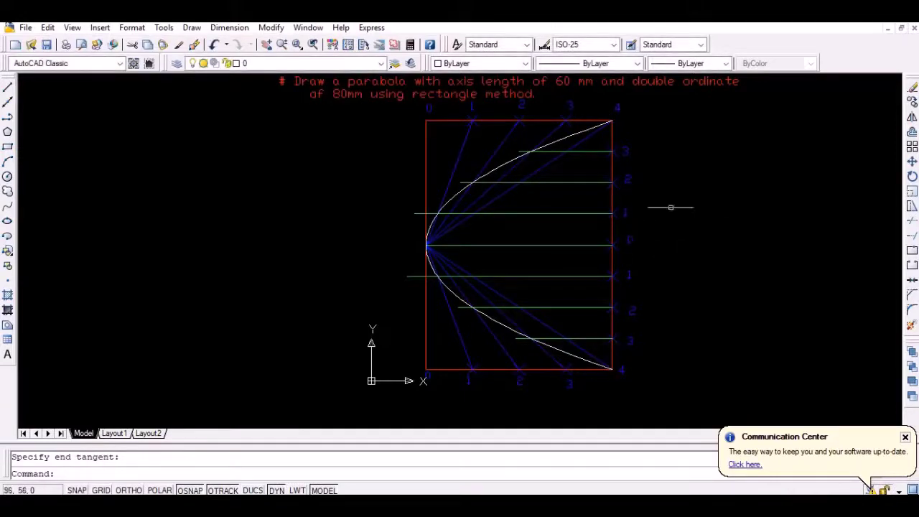
# Step: Zoom to extents to show the whole drawing
pyautogui.moveTo(657, 150)
pyautogui.mouseDown(button='middle')
pyautogui.moveTo(604, 156)
pyautogui.moveTo(601, 170)
pyautogui.mouseUp(button='middle')
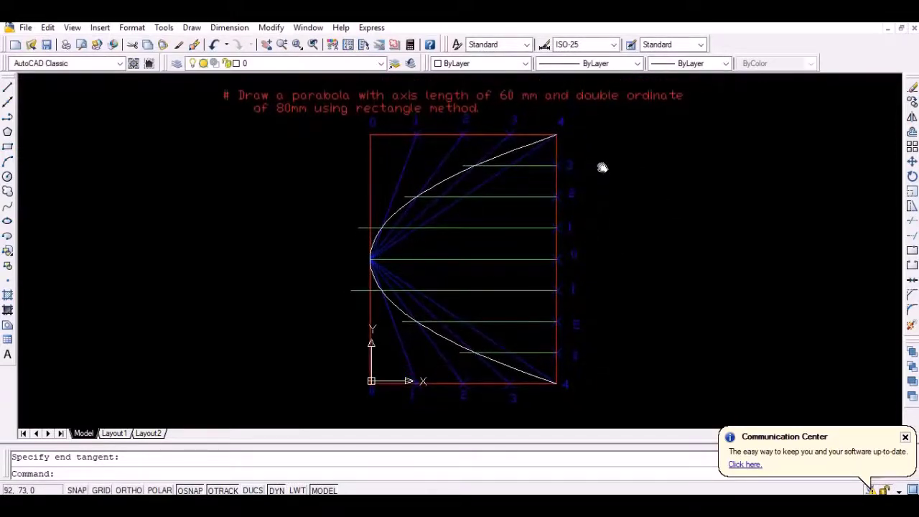
pyautogui.write('z')
pyautogui.press('Return')
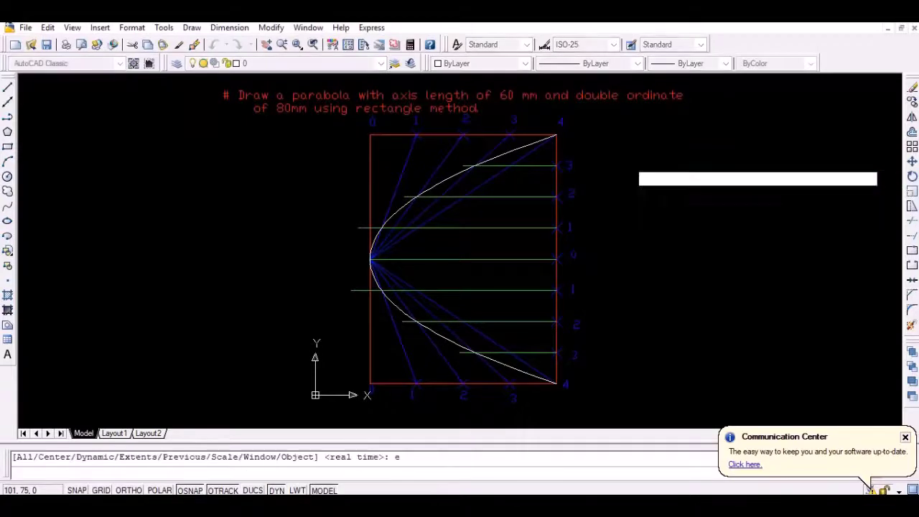
pyautogui.write('e')
pyautogui.press('Return')
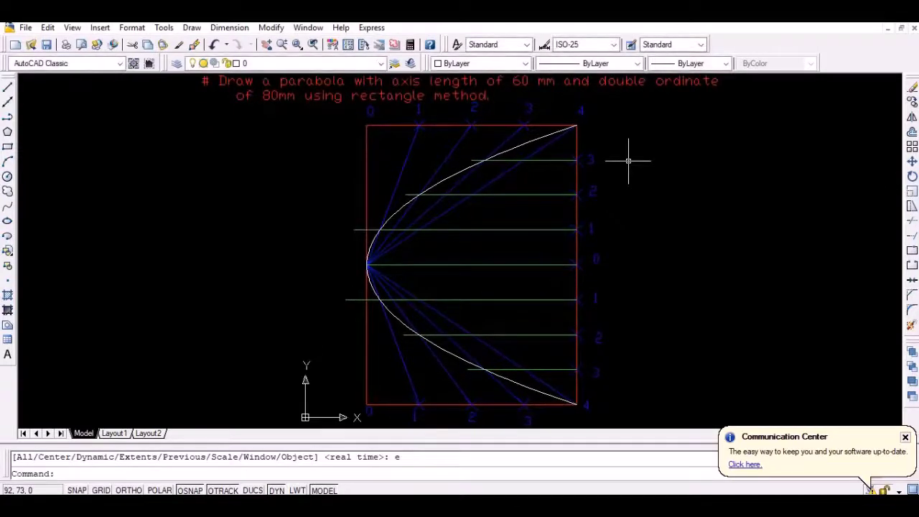